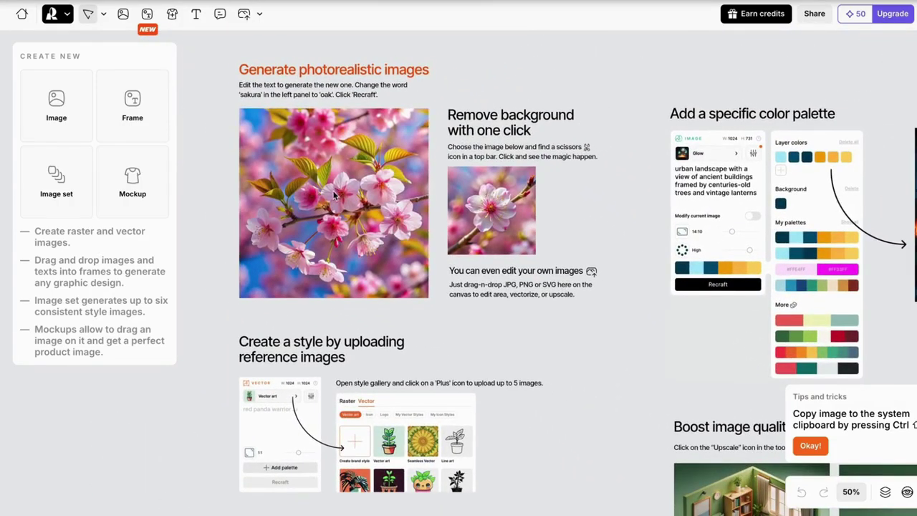
click(381, 223)
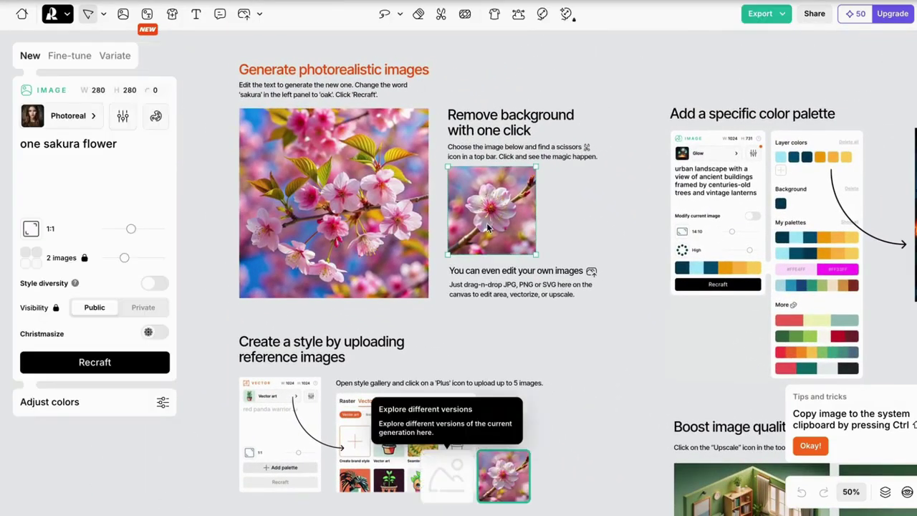
click(734, 201)
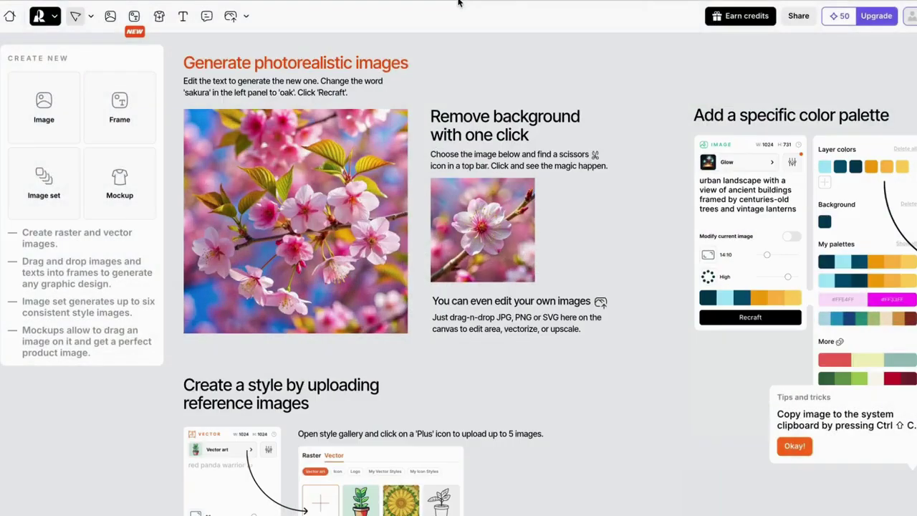
click(242, 84)
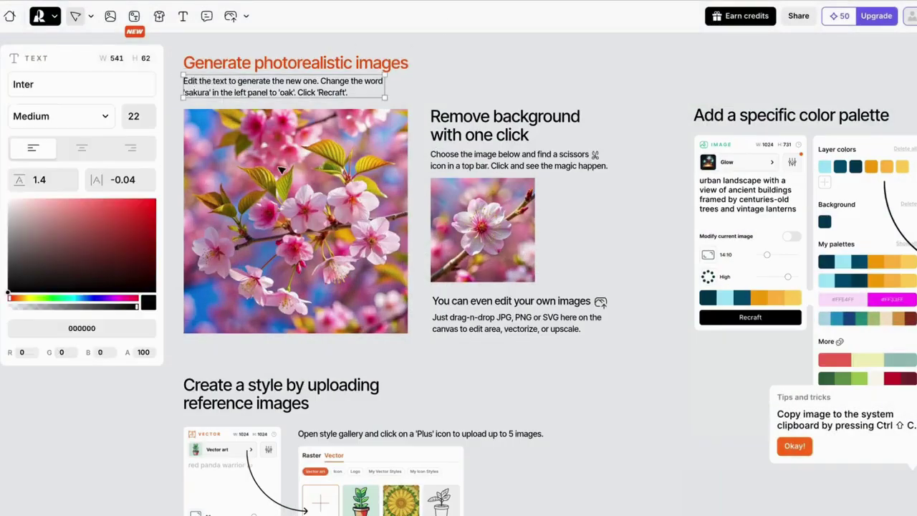
Regenerate the large sakura branch image with the prompt "oak leaves" and compare the two generated versions.
click(291, 192)
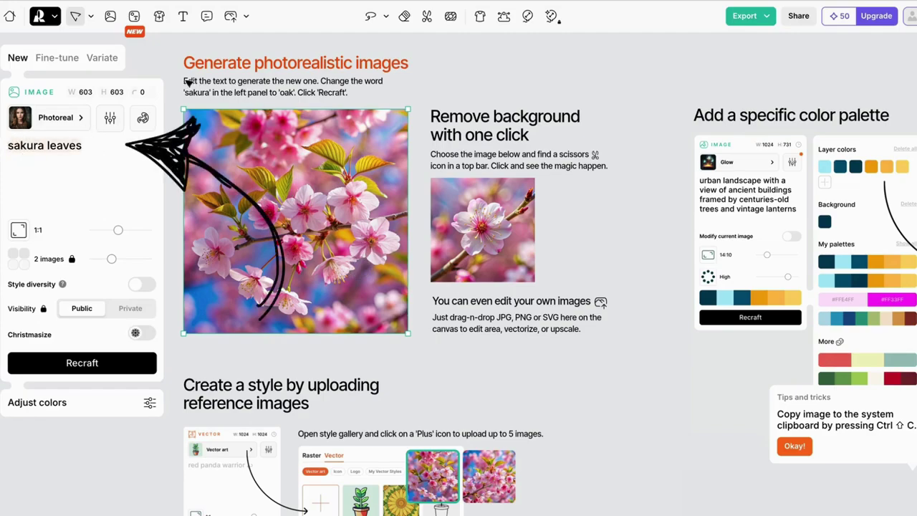
double_click(22, 145)
text(oak)
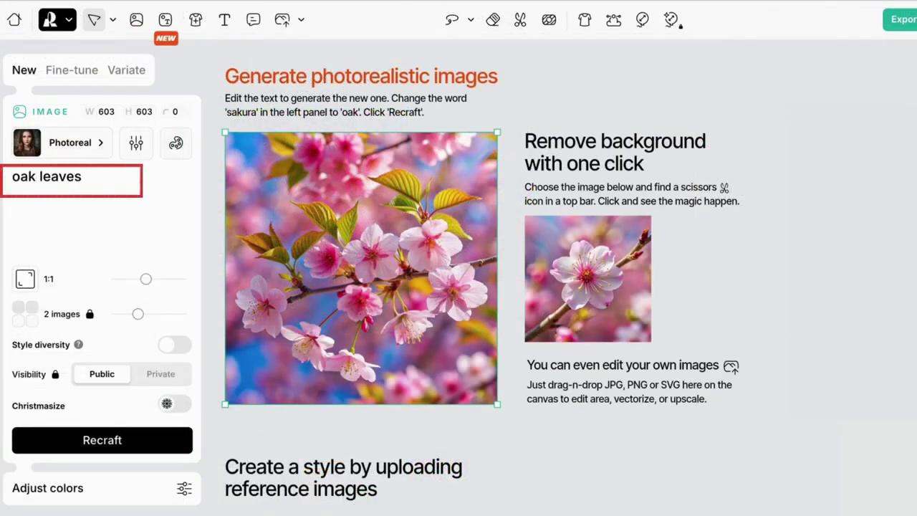
click(102, 441)
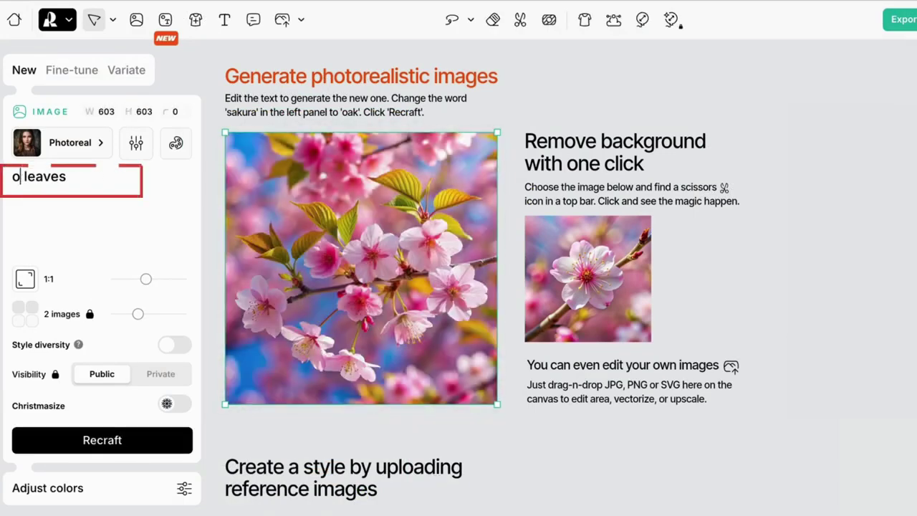
text(ak)
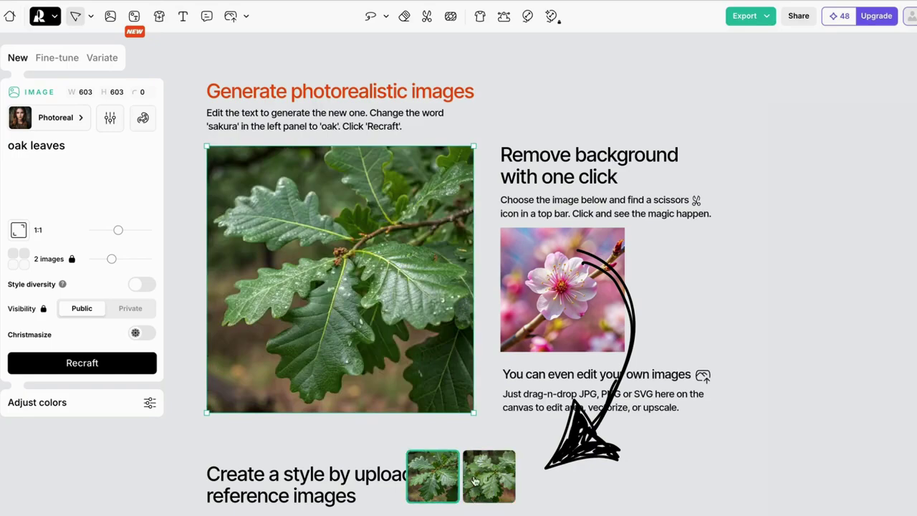
click(487, 481)
click(444, 479)
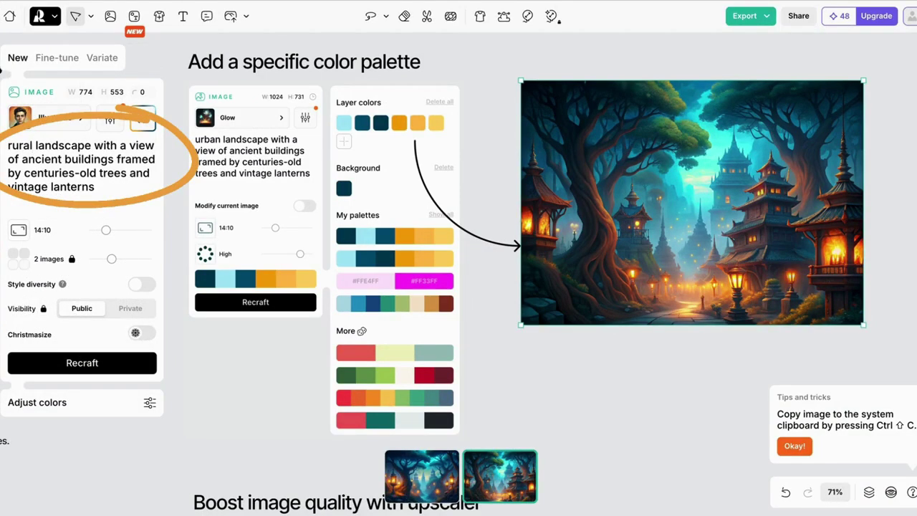
Regenerate the lantern landscape image with the prompt beginning "rural landscape with a view of ancient buildings" and compare both versions.
key(Return)
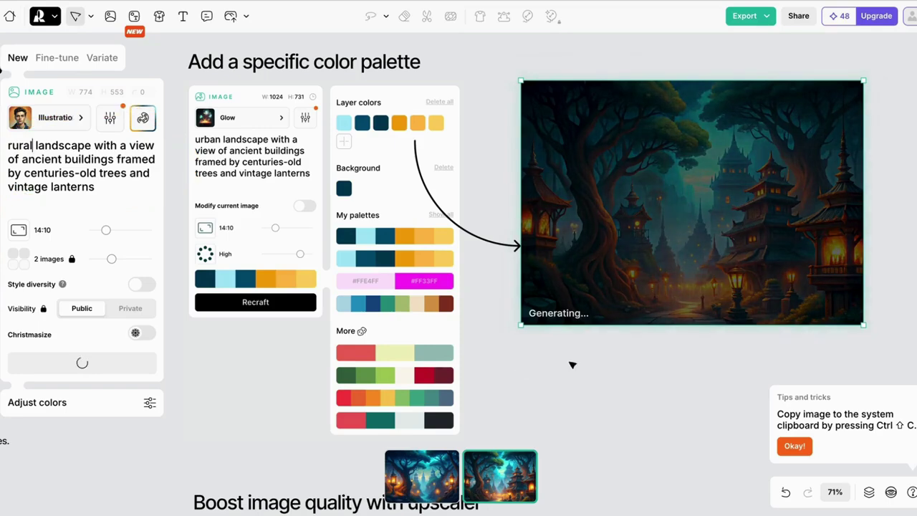
click(513, 487)
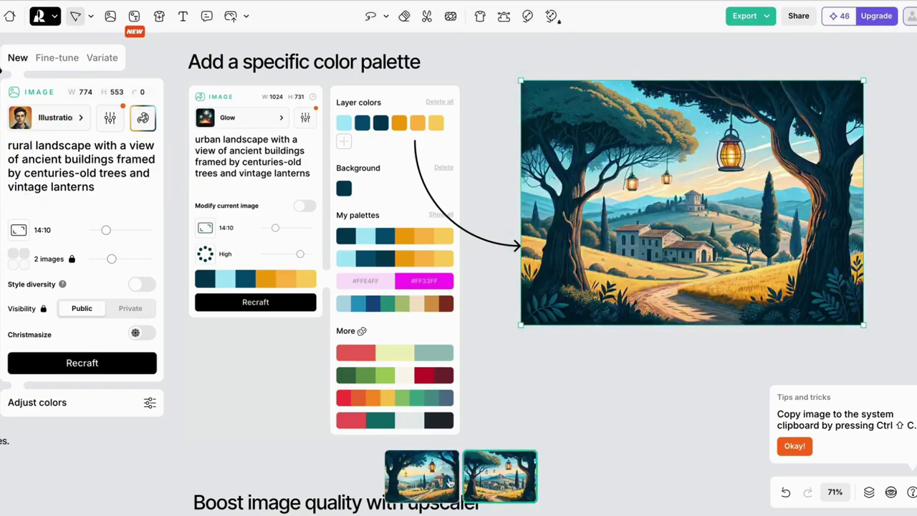
click(422, 478)
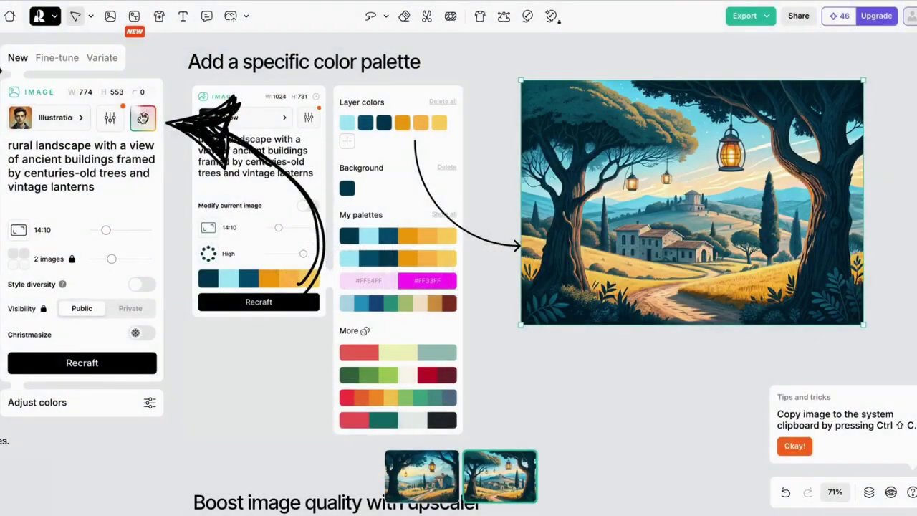
Add a custom blue, 3354B6, to the rural landscape image's color palette.
click(143, 118)
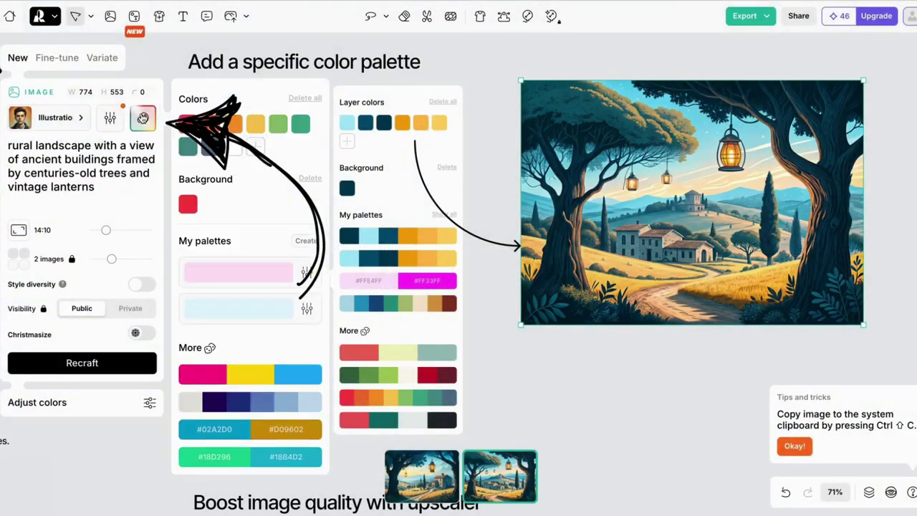
click(255, 147)
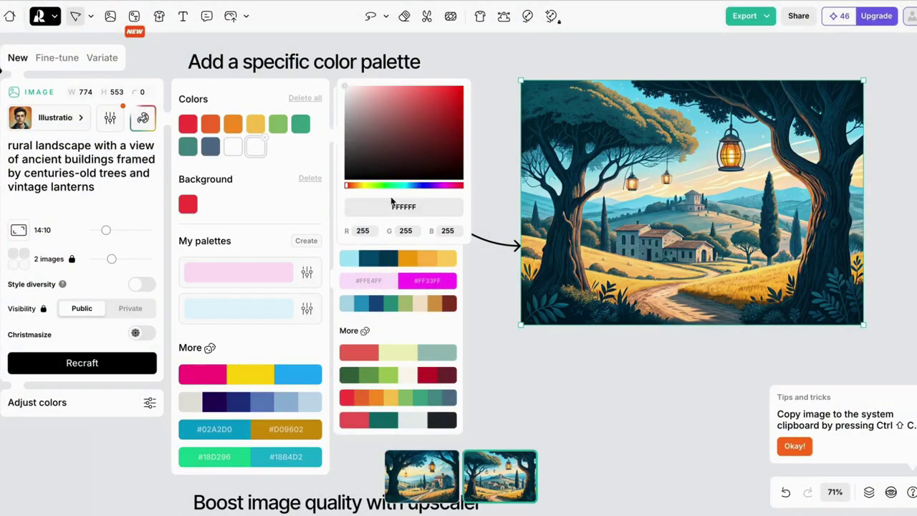
drag(348, 188, 406, 190)
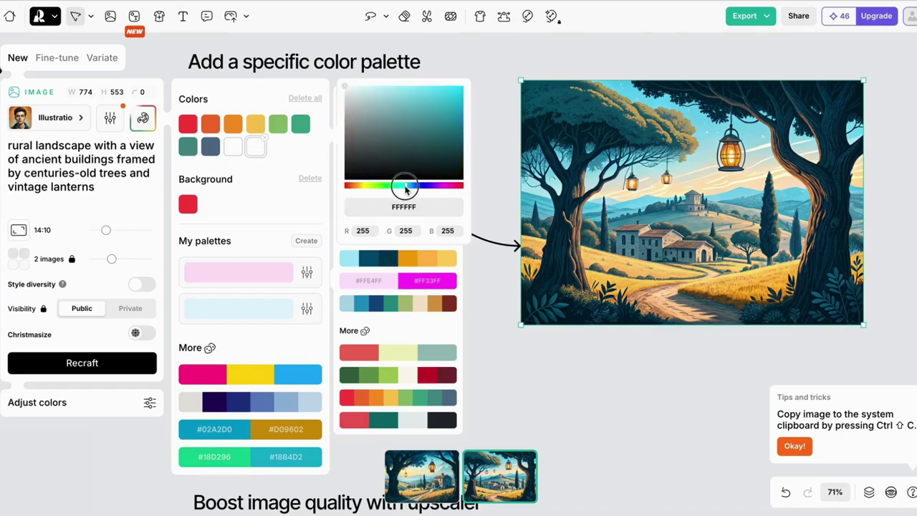
click(430, 114)
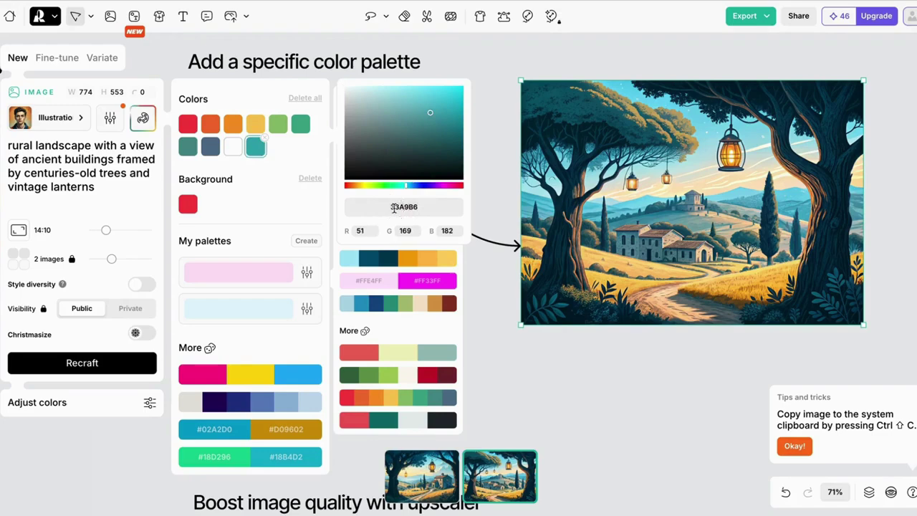
drag(406, 185, 418, 185)
Shuffle the suggested palettes, apply the yellow, orange and purple one, and regenerate the rural landscape image.
click(210, 348)
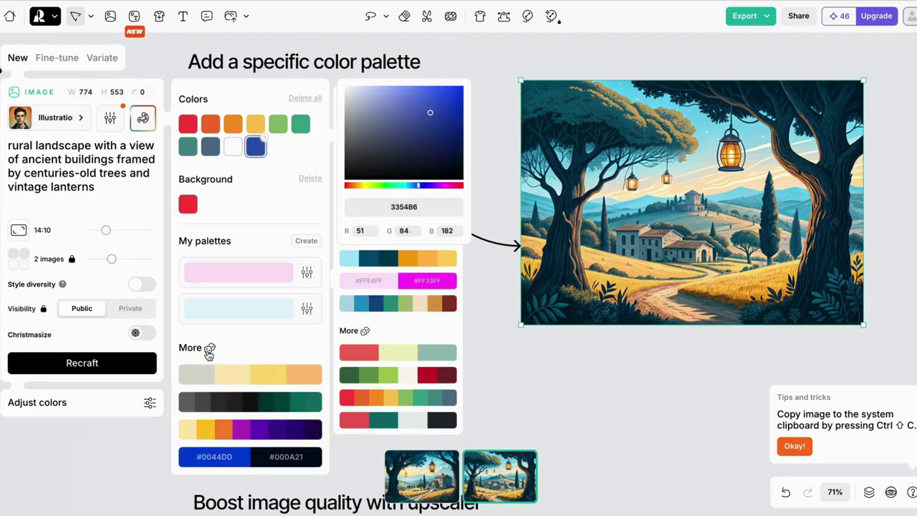
click(242, 430)
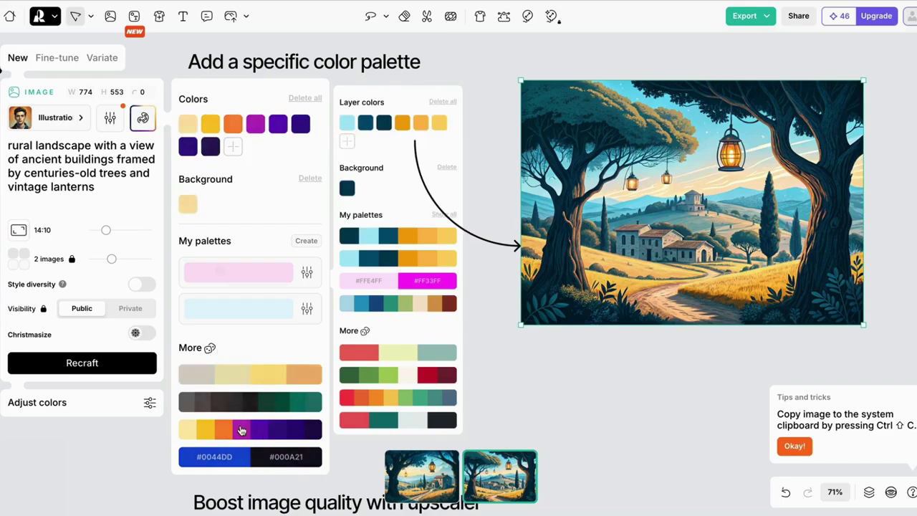
click(107, 364)
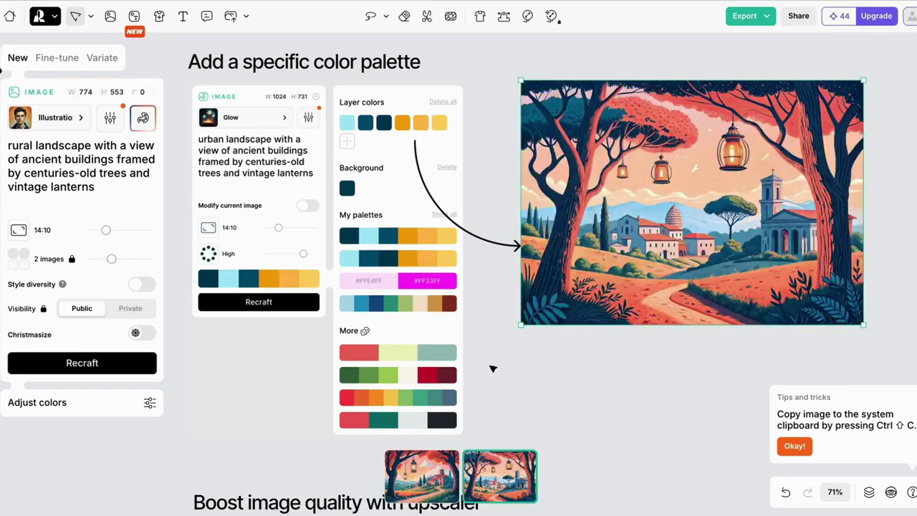
Adjust the landscape image's colors by centering the color spectrum shift and increasing the saturation and contrast.
click(143, 120)
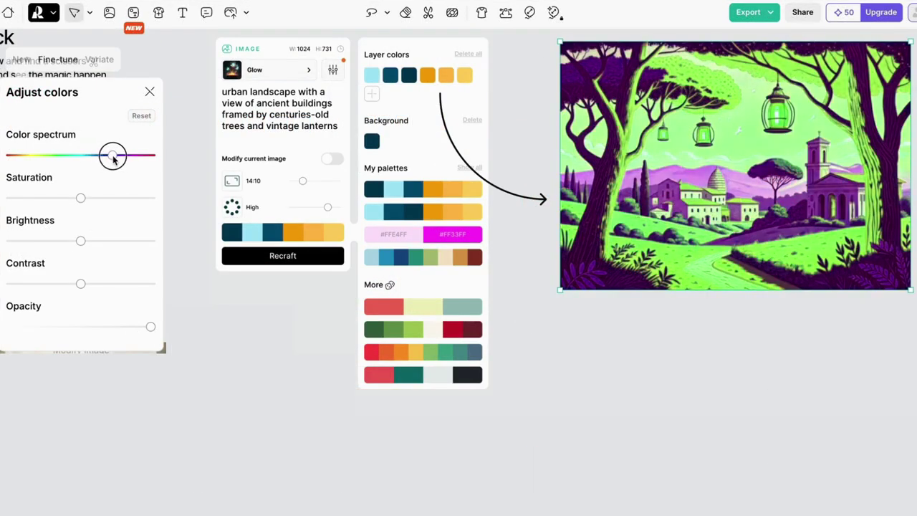
drag(112, 154, 79, 157)
drag(80, 198, 106, 199)
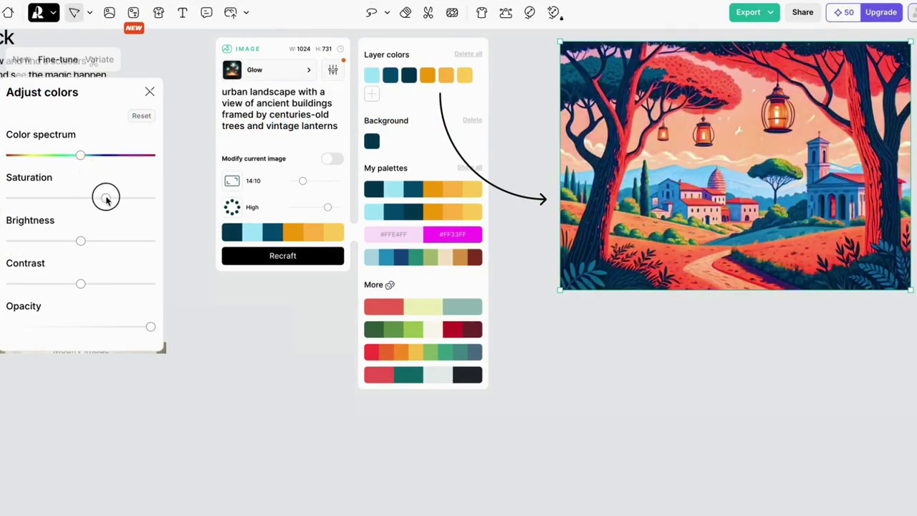
drag(81, 283, 98, 285)
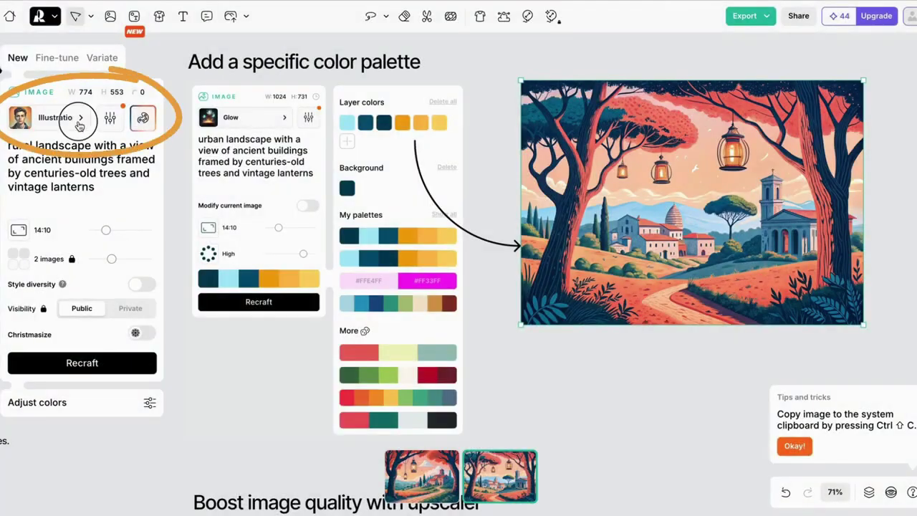
Open the style gallery from the landscape image's style setting, keep it filtered to Recraft V3, and examine the available styles.
click(79, 120)
click(321, 46)
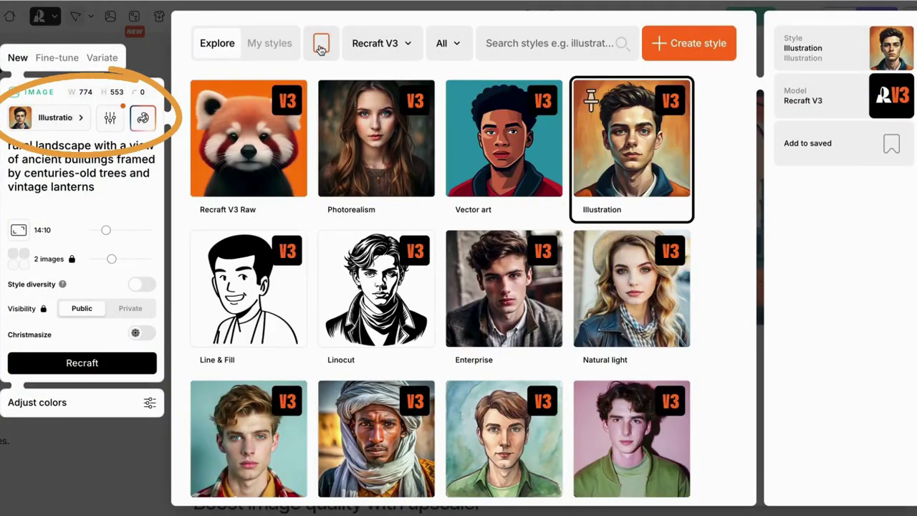
click(407, 45)
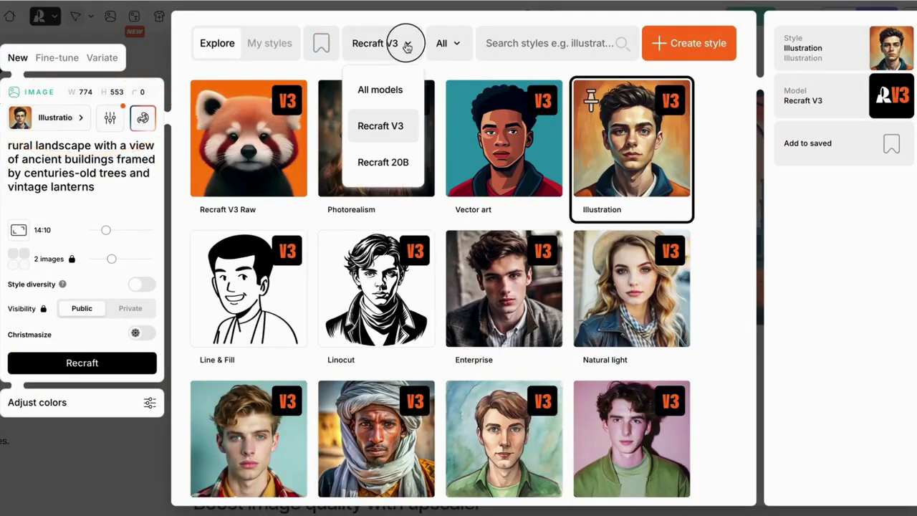
click(399, 132)
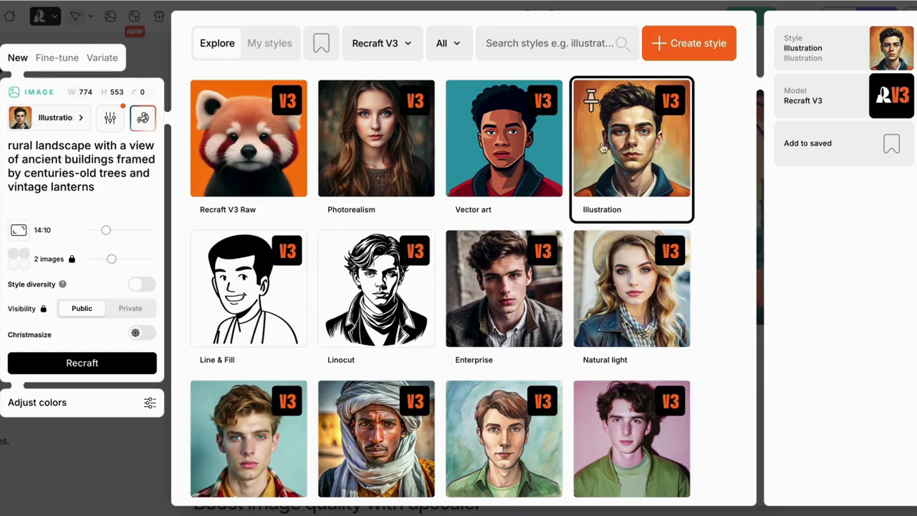
scroll(412, 177, down, 2)
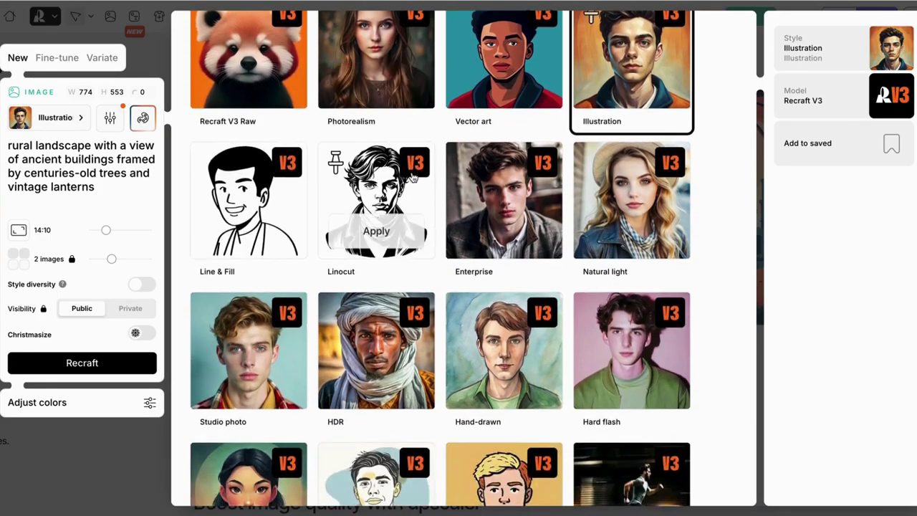
scroll(412, 177, down, 6)
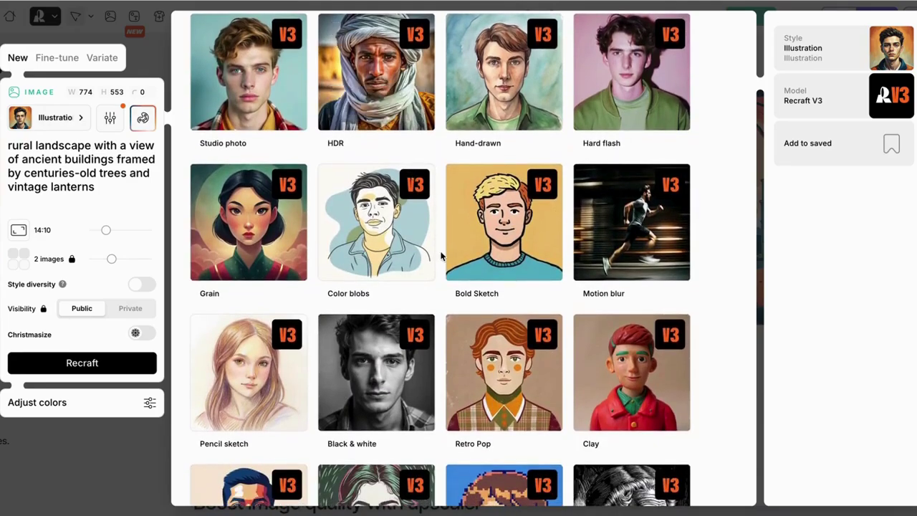
scroll(442, 255, down, 15)
scroll(442, 256, down, 12)
scroll(440, 256, up, 9)
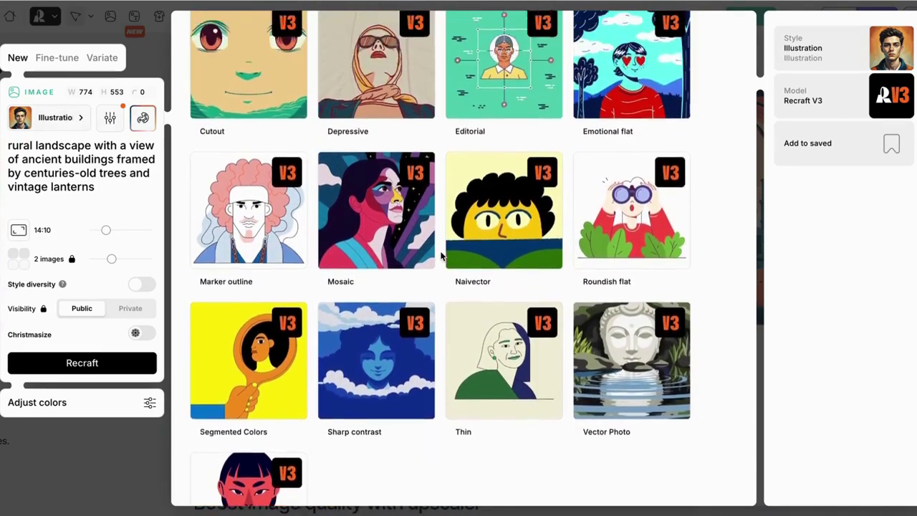
scroll(441, 256, up, 2)
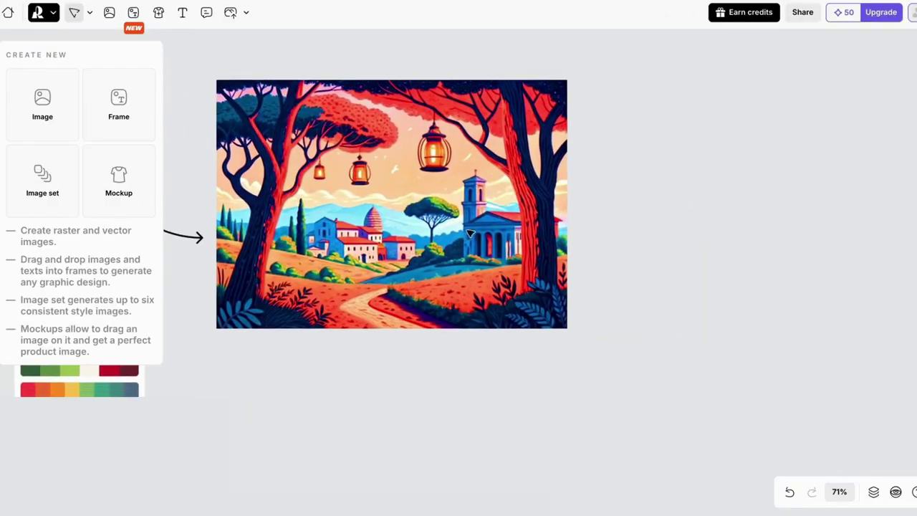
Duplicate the recolored landscape image and place the copy beside the original.
click(444, 210)
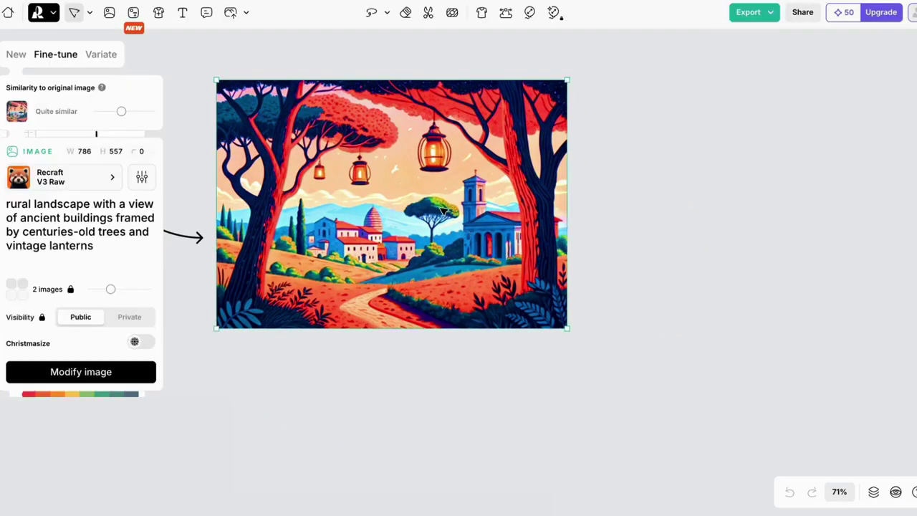
right_click(443, 210)
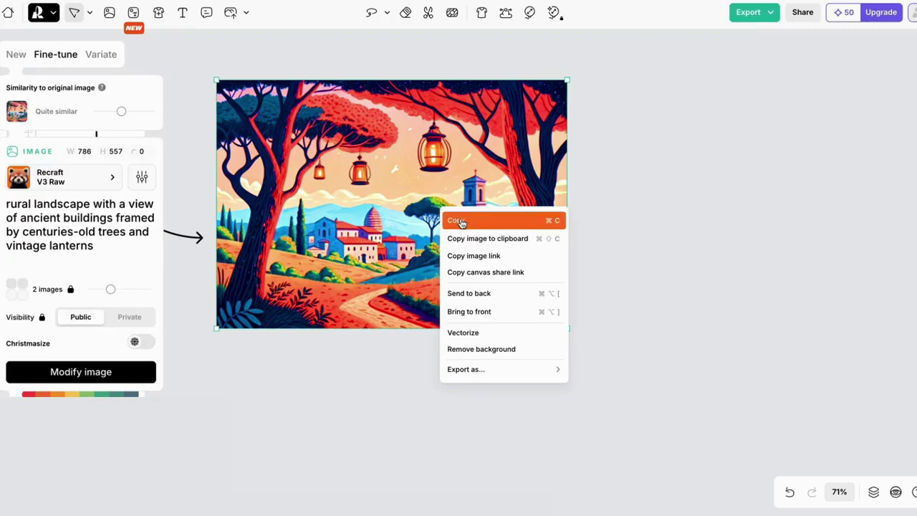
click(461, 223)
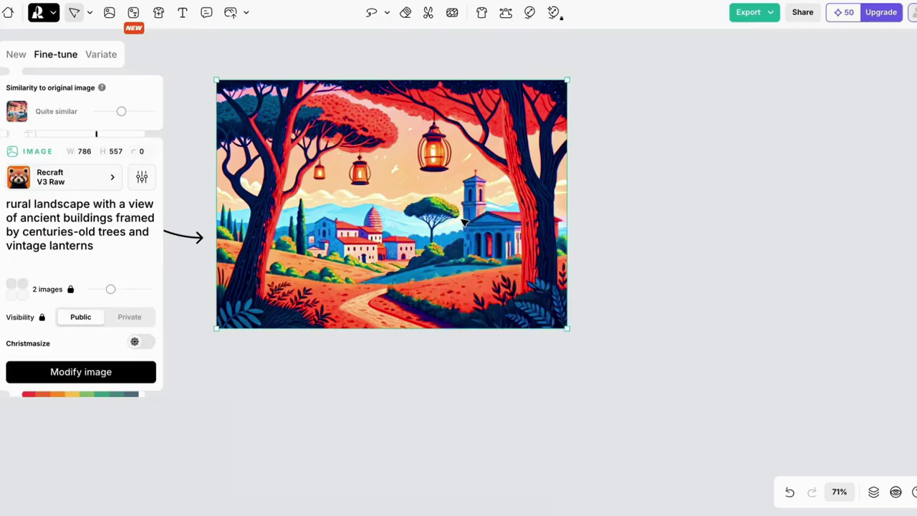
right_click(631, 184)
click(640, 194)
drag(706, 269, 673, 206)
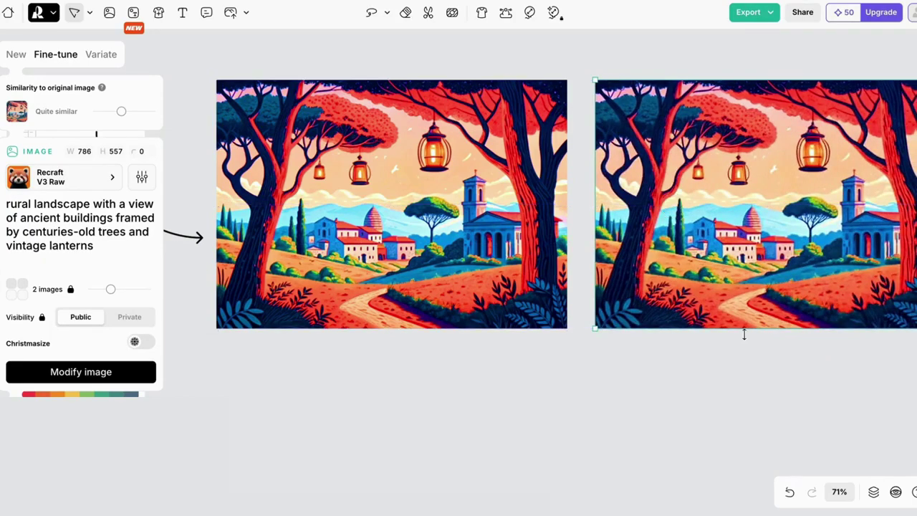
Line up the duplicated landscape level with the neighboring image, leaving a narrow gap between them.
scroll(743, 334, right, 5)
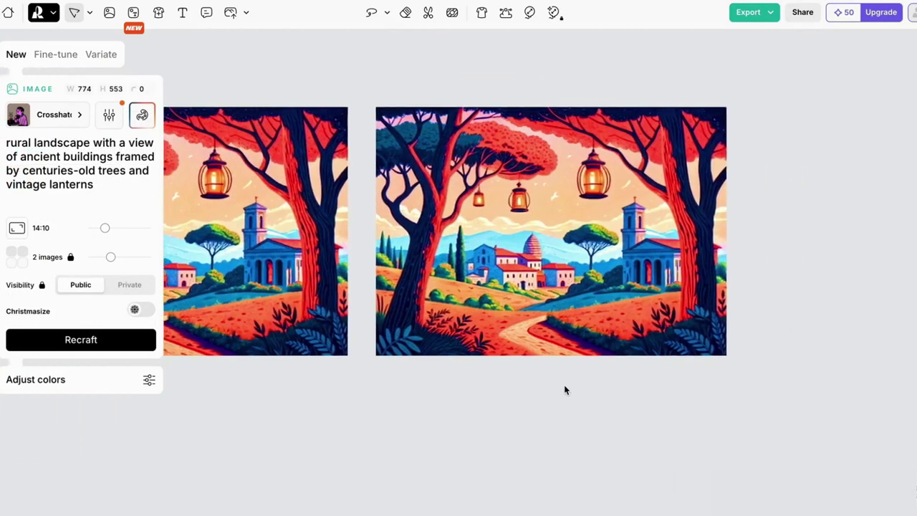
scroll(565, 390, right, 2)
click(344, 256)
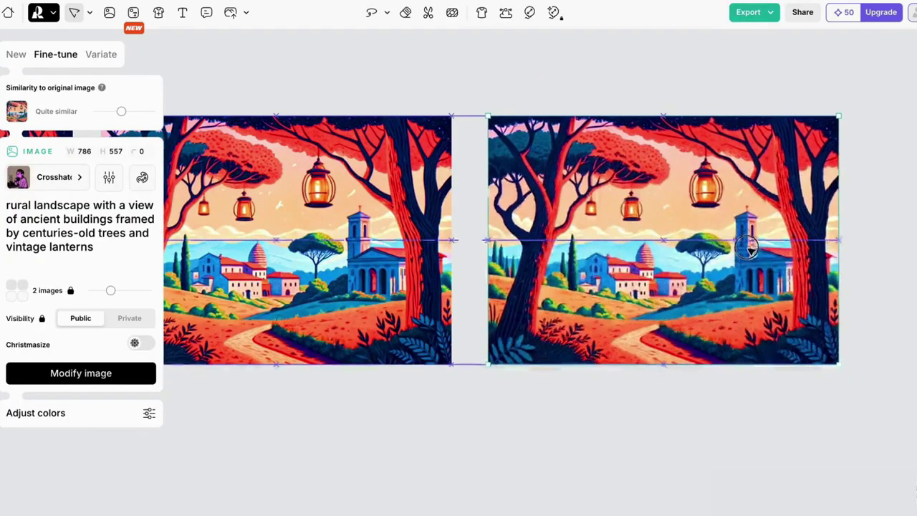
drag(729, 244, 737, 244)
click(749, 389)
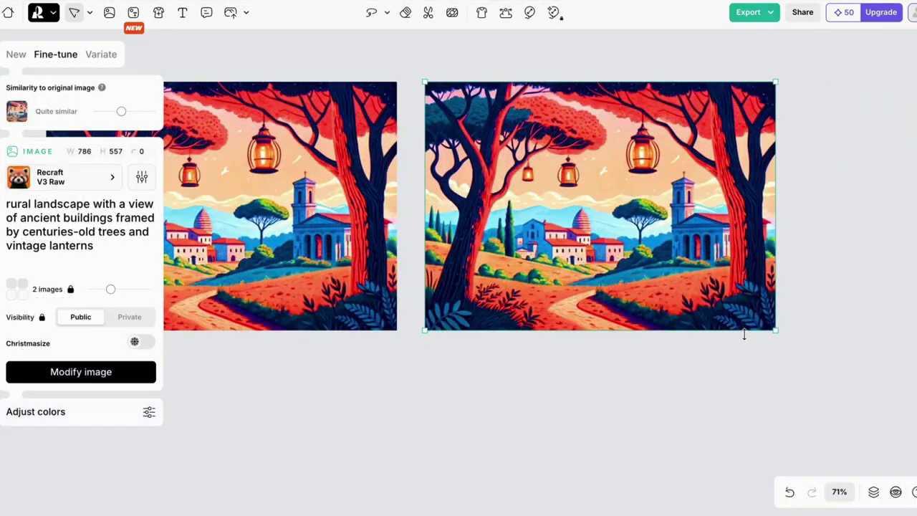
Apply the Crosshatch style to the duplicated landscape and generate the modified image.
click(90, 185)
scroll(385, 343, down, 3)
scroll(385, 343, down, 8)
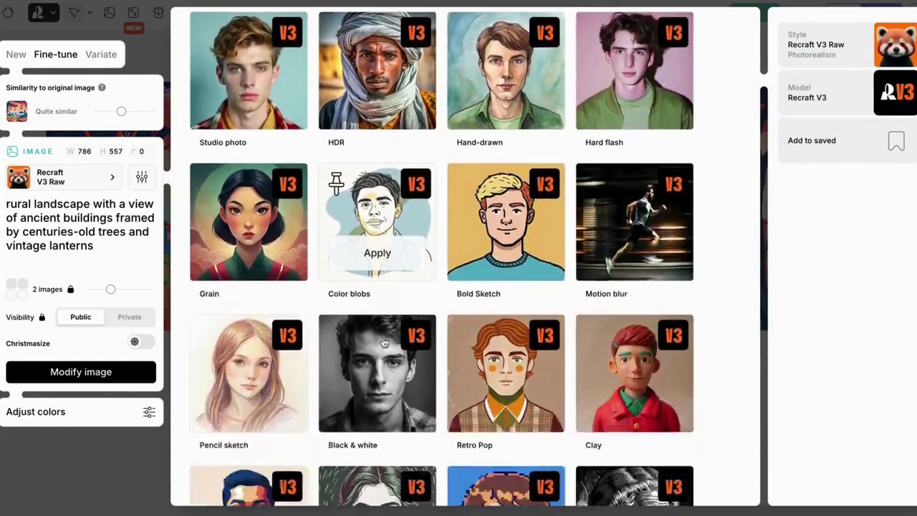
scroll(384, 343, down, 2)
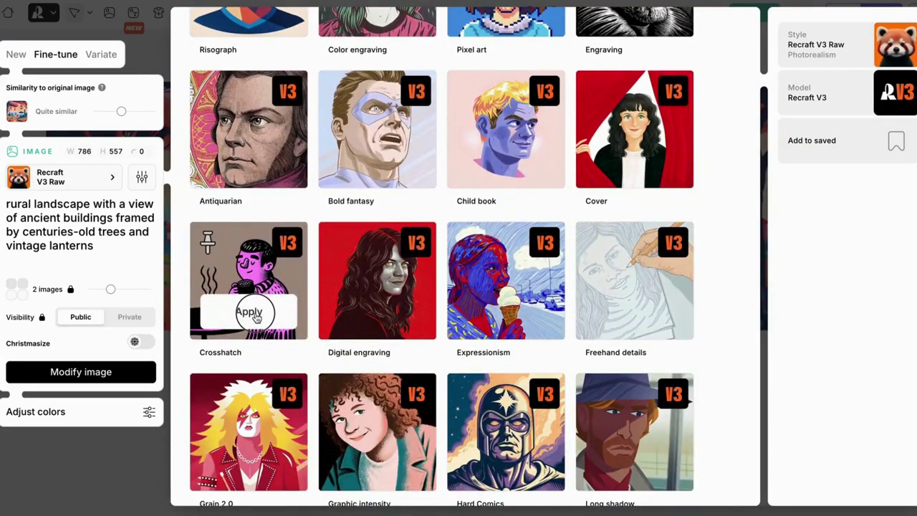
click(250, 313)
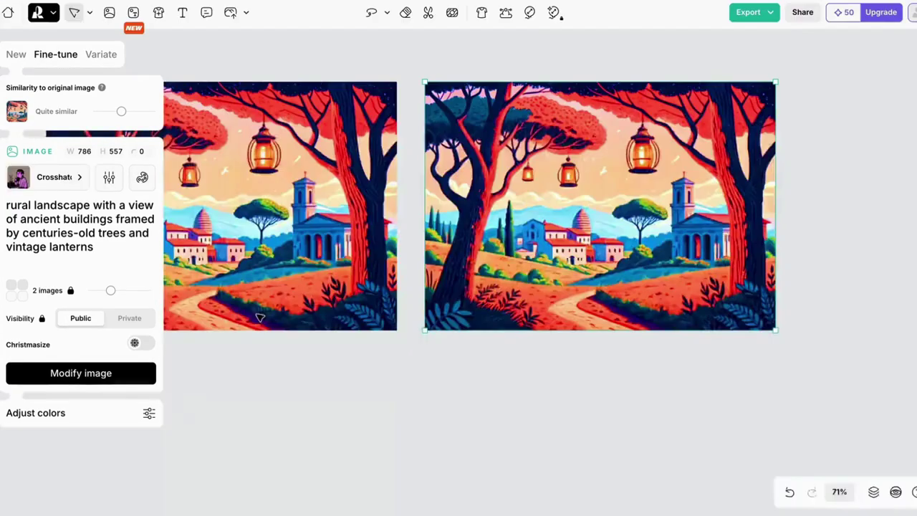
click(70, 382)
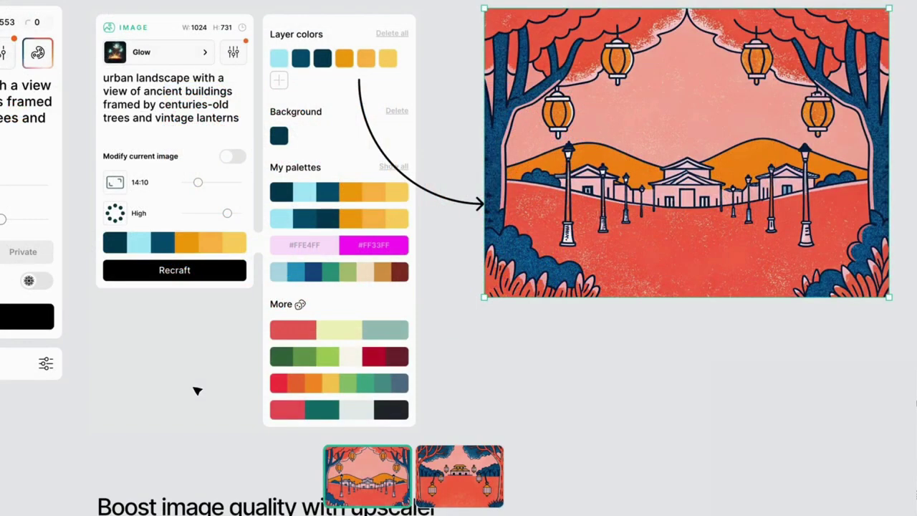
Compare the two generated Crosshatch landscape variations and keep the second one.
click(470, 478)
click(384, 488)
click(455, 483)
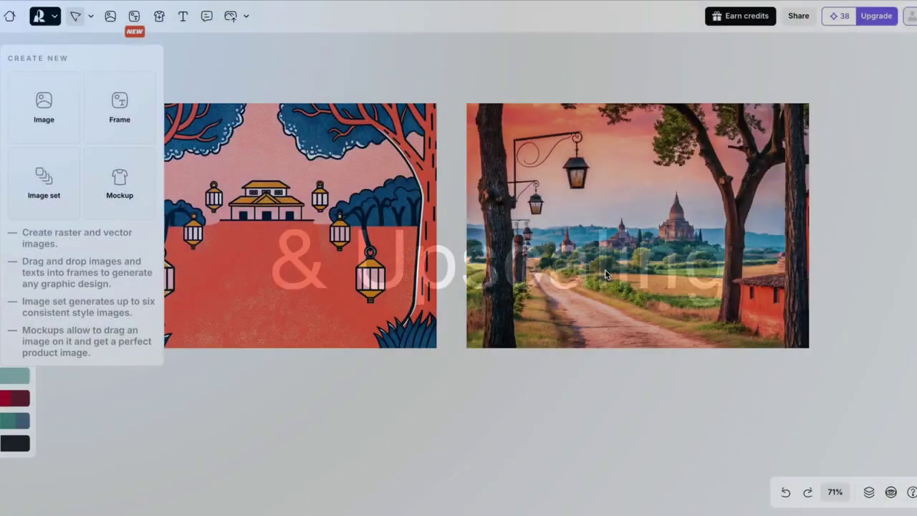
Review the photorealistic landscape's export options, and select the small isometric room image in the upscaler example.
click(605, 274)
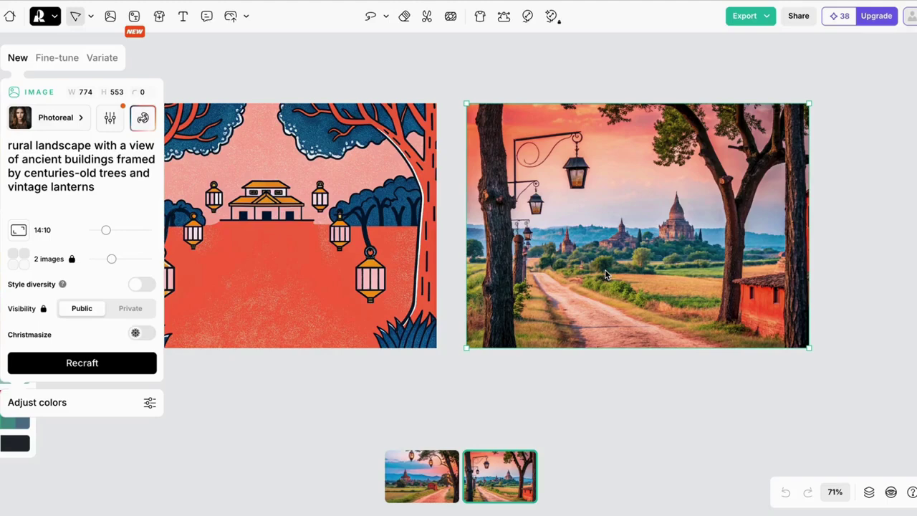
click(767, 20)
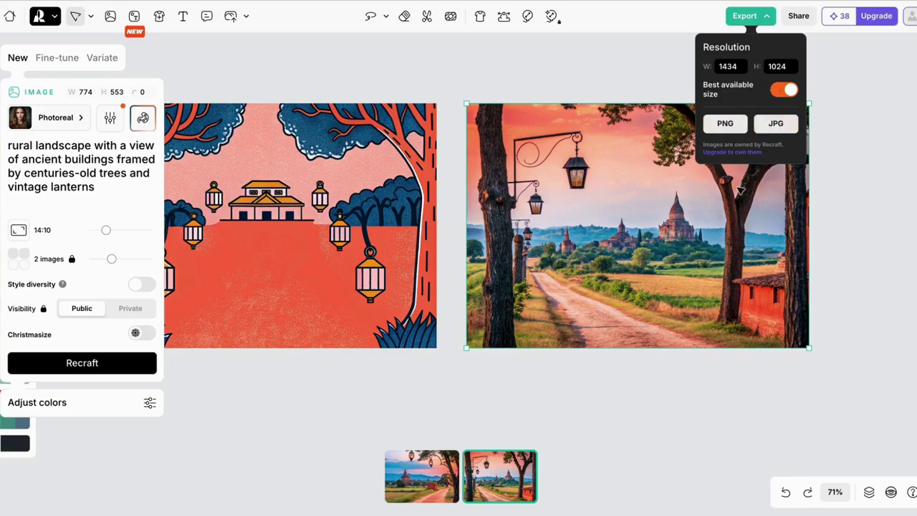
click(708, 270)
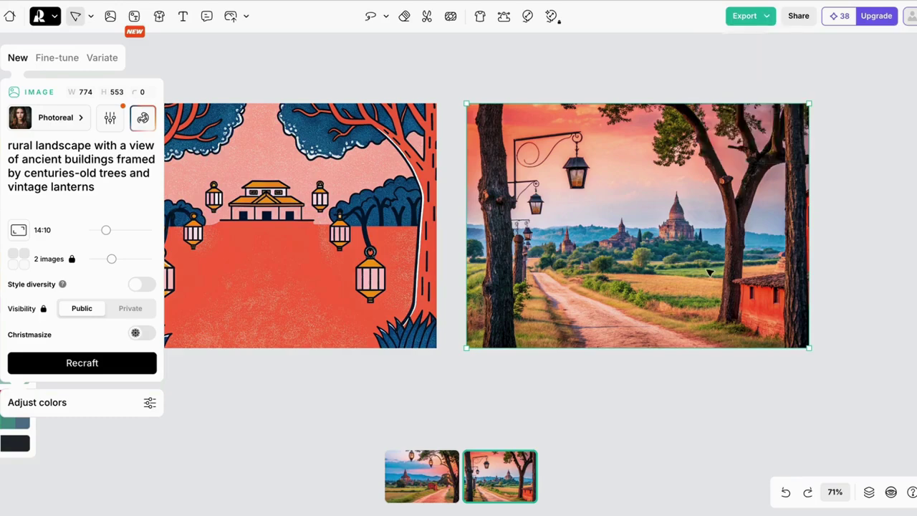
right_click(710, 272)
mouse_move(739, 496)
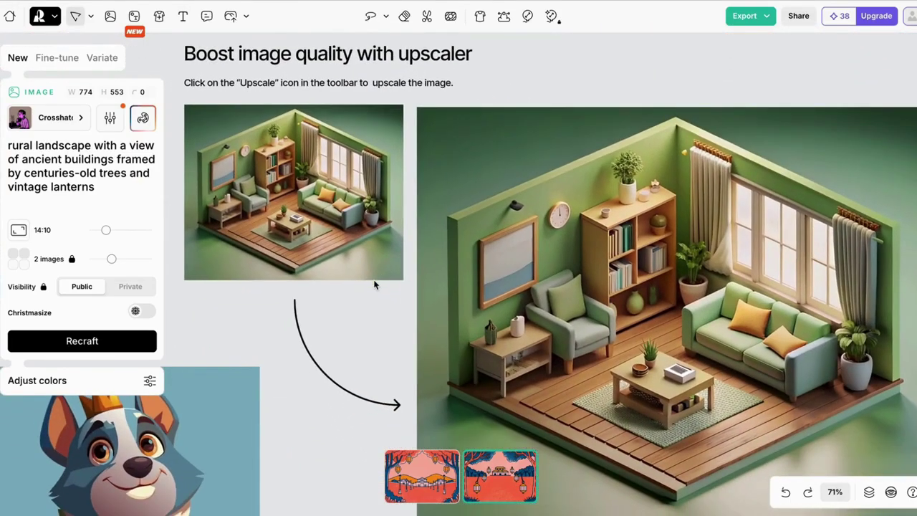
click(332, 195)
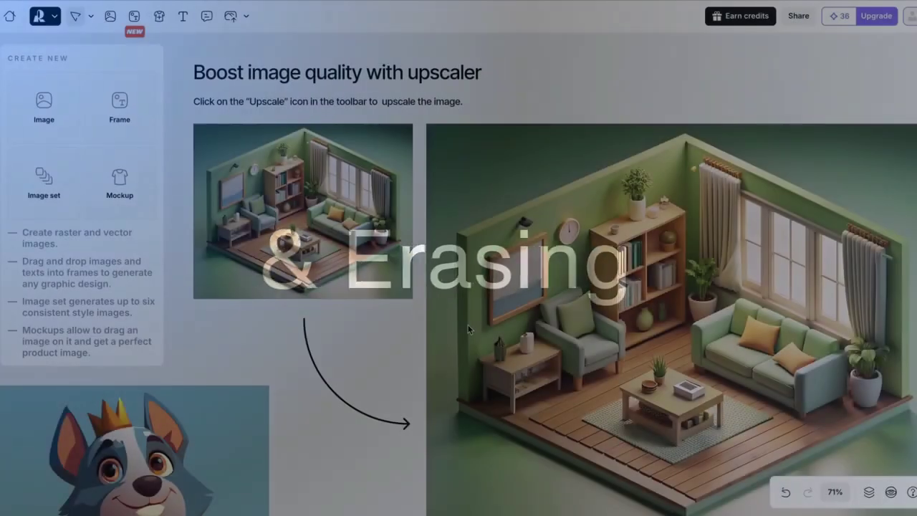
Copy the Before image of the guard dog with the red collar and place the copy directly below the original.
scroll(468, 330, left, 8)
scroll(467, 330, down, 3)
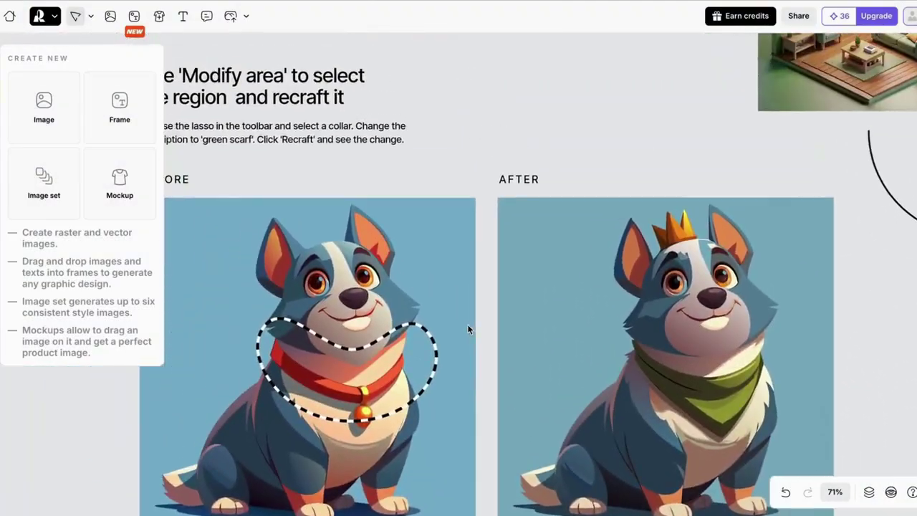
scroll(468, 329, left, 3)
scroll(468, 330, down, 1)
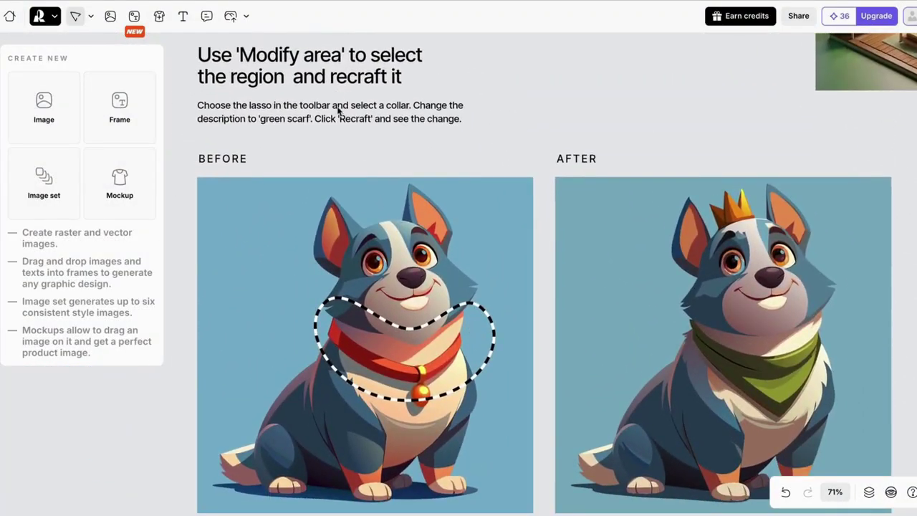
right_click(487, 236)
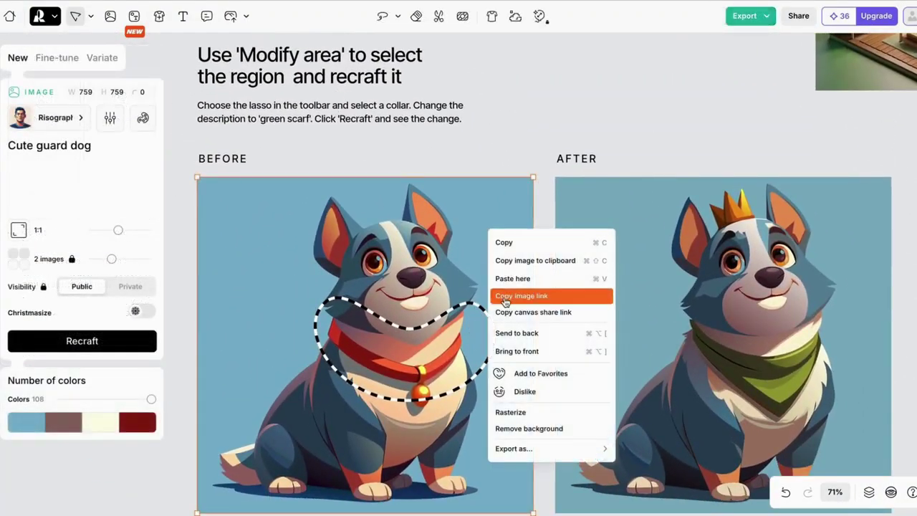
click(508, 242)
scroll(516, 291, down, 10)
right_click(517, 292)
click(528, 302)
drag(664, 343, 353, 243)
Lasso the area between the copied dog's ears and modify it with the prompt "Cute guard dog in a cowboy hat".
click(382, 16)
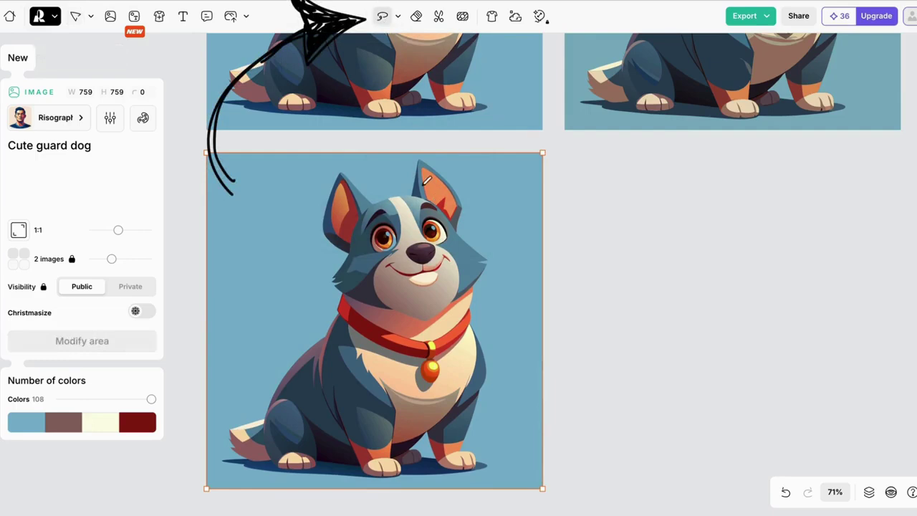
mouse_move(346, 227)
mouse_down()
mouse_move(434, 199)
mouse_move(427, 170)
mouse_move(349, 162)
mouse_move(336, 194)
mouse_move(348, 222)
mouse_up()
click(102, 145)
text(in)
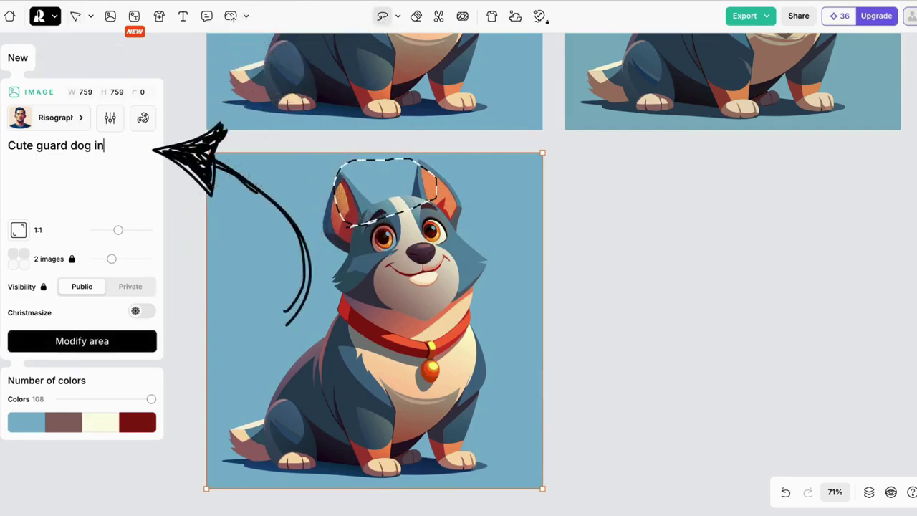
text( a cowboy hat)
click(86, 342)
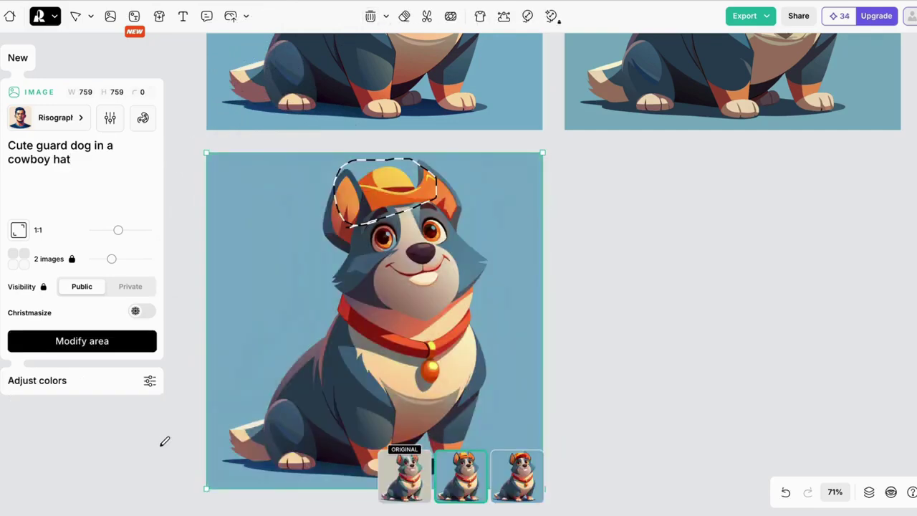
Compare the generated cowboy hat variations, keep the first one and leave the lasso tool.
click(530, 479)
click(462, 475)
key(Escape)
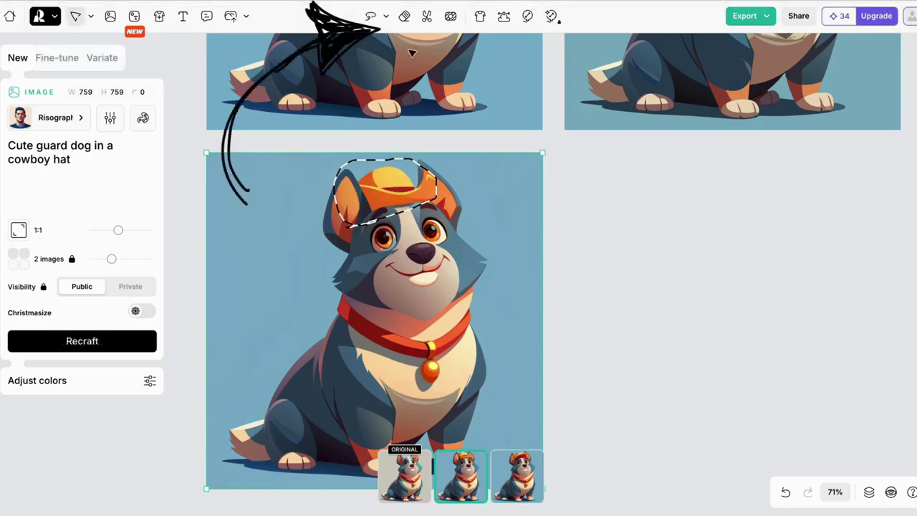
Increase the erase size and erase the red collar from the dog in the cowboy hat.
click(405, 15)
drag(352, 59, 373, 60)
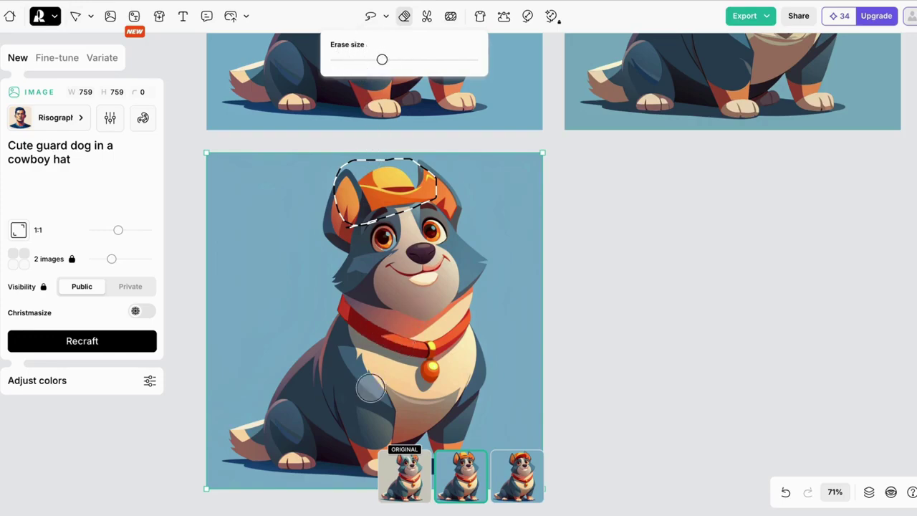
mouse_move(343, 307)
mouse_down()
mouse_move(420, 351)
mouse_move(429, 379)
mouse_move(463, 317)
mouse_up()
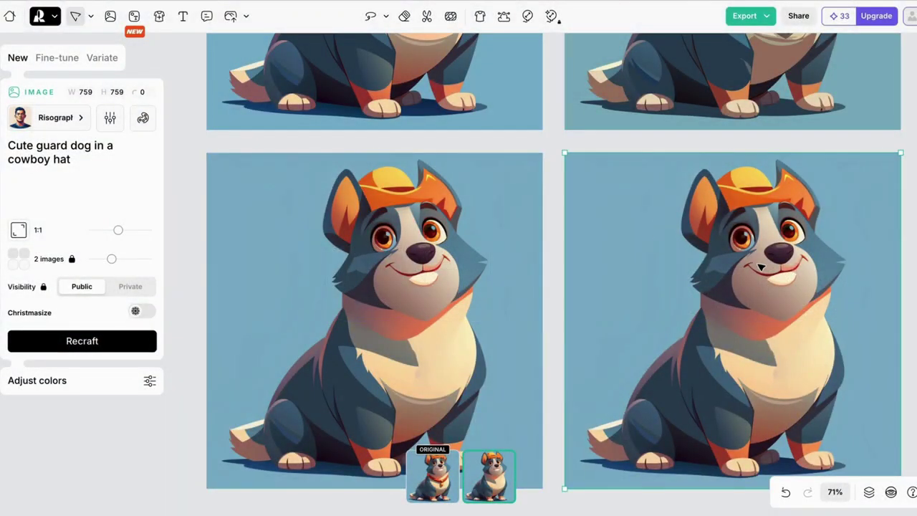
Remove the background from the duplicate of the collarless dog in the cowboy hat.
scroll(666, 236, right, 5)
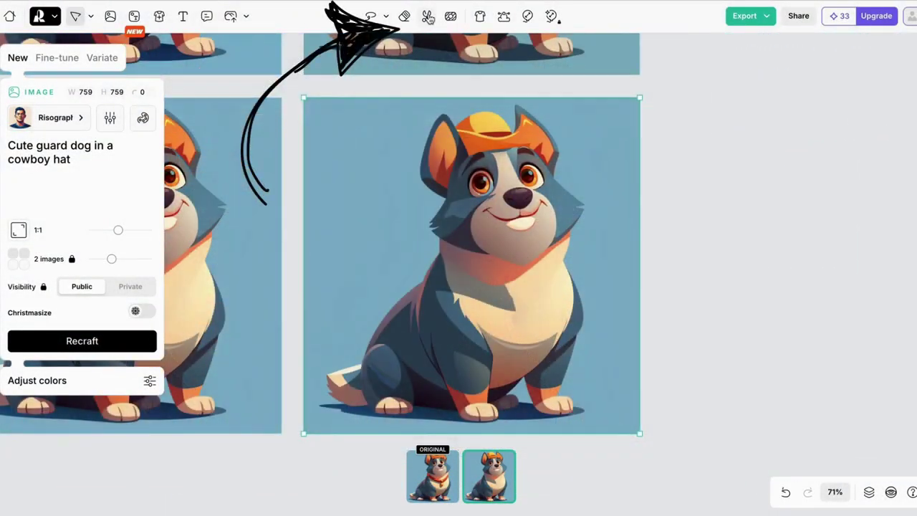
click(427, 16)
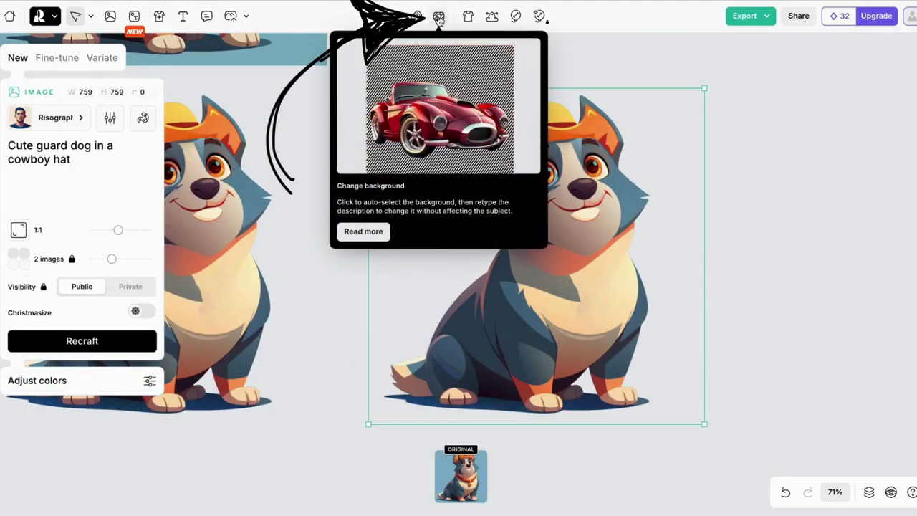
Change the cut-out dog's background using the prompt "forest" and keep the variation with red trees and a blue sky.
click(439, 17)
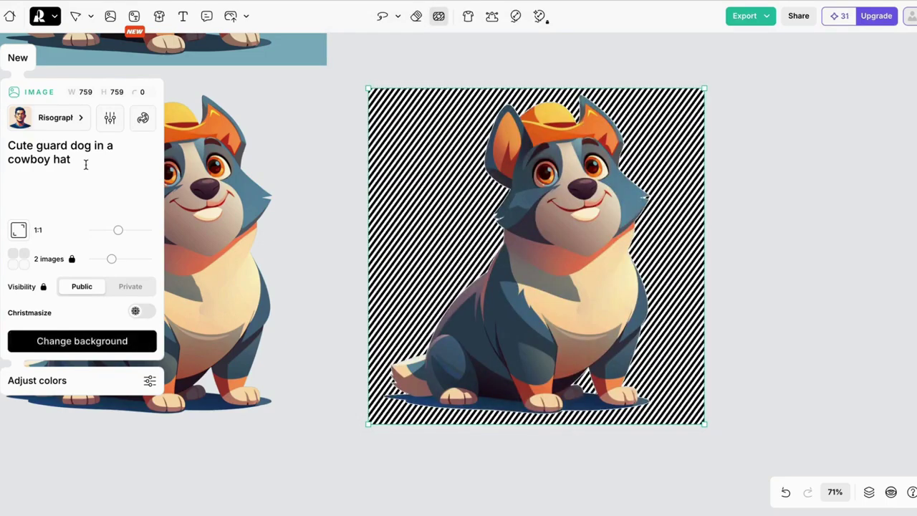
key(ctrl+a)
text(f)
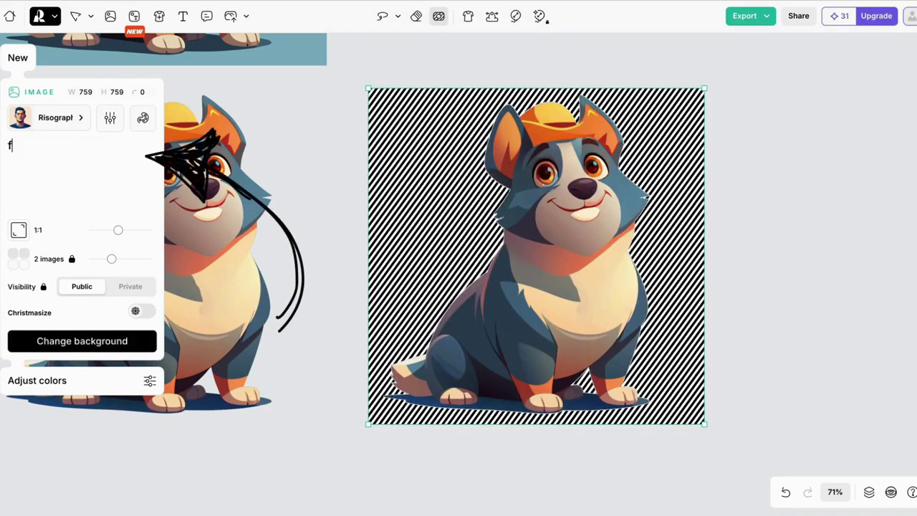
text(orest)
key(Return)
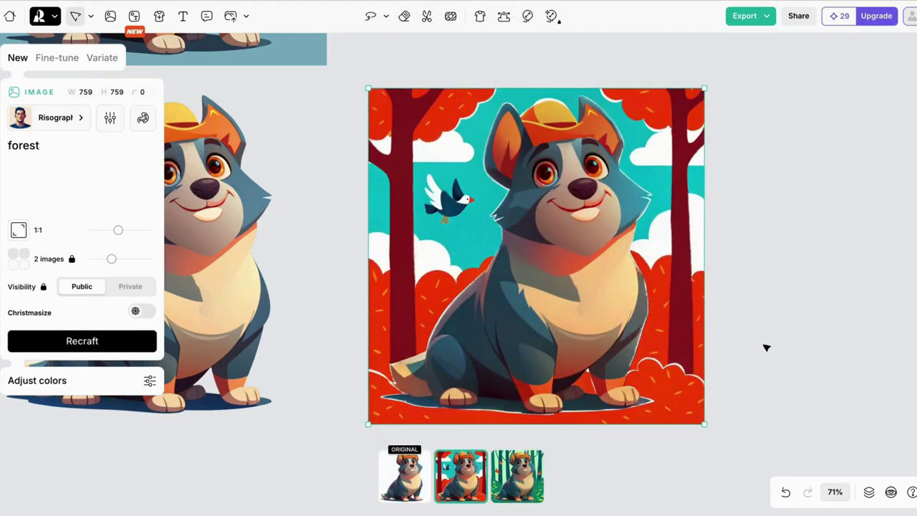
click(523, 489)
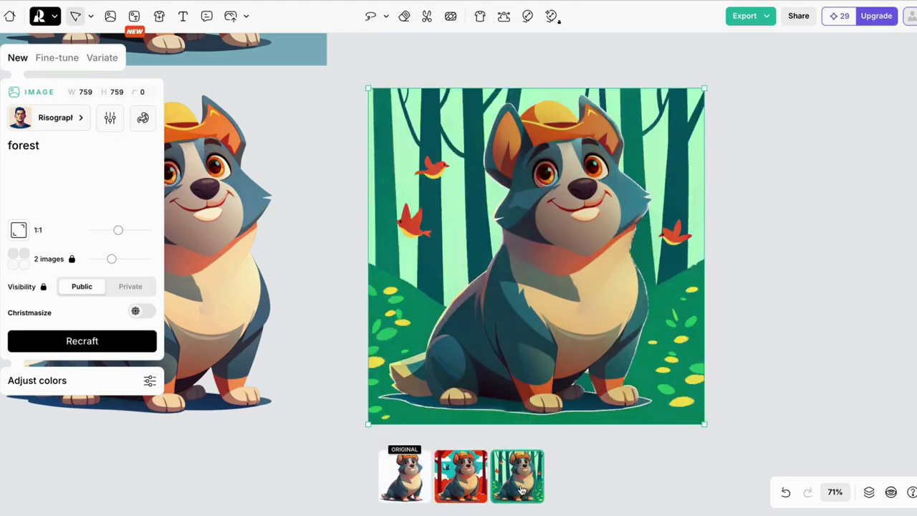
click(471, 483)
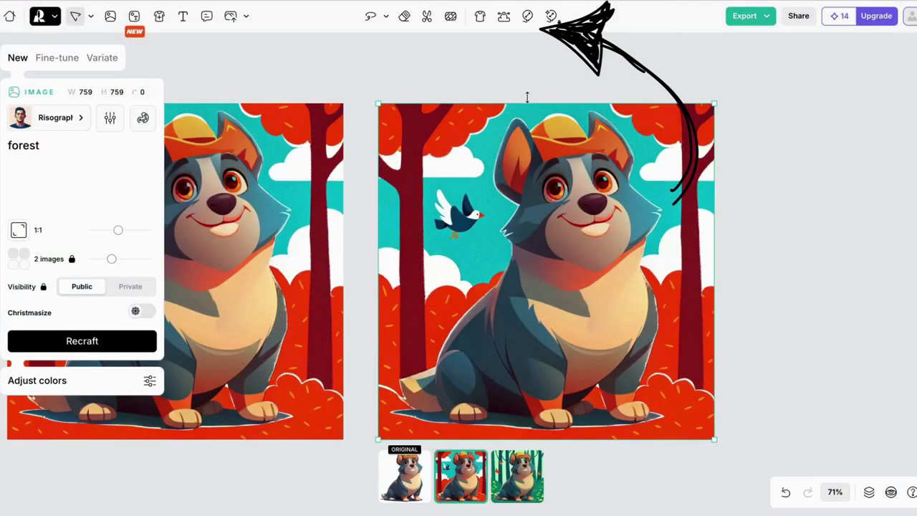
Vectorize the duplicated dog image with the red forest background and open its export options.
click(504, 17)
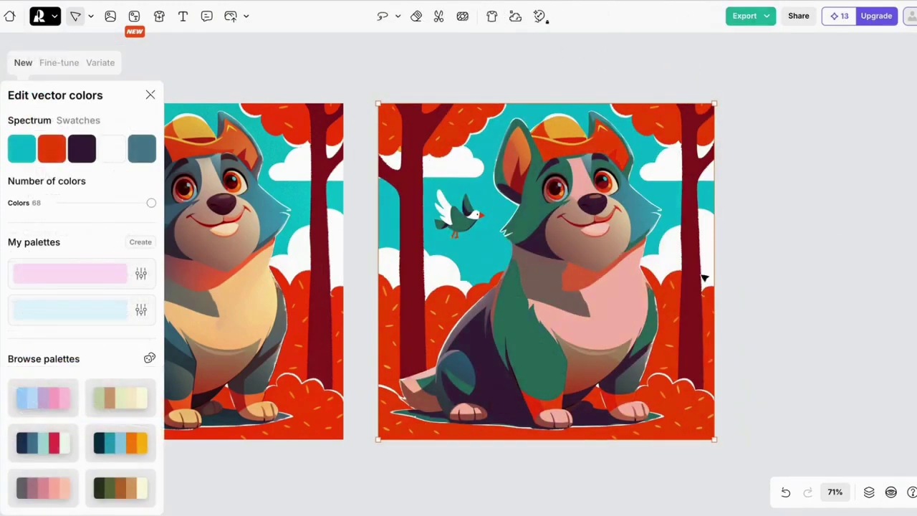
click(766, 16)
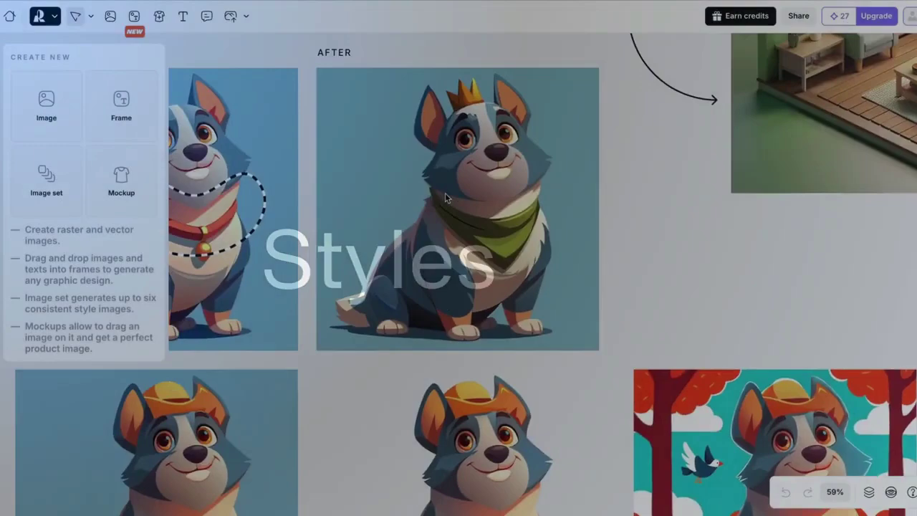
Create a new 1:1 image, scale it down to 573 × 573 and place it beside the style-upload example.
scroll(445, 192, up, 10)
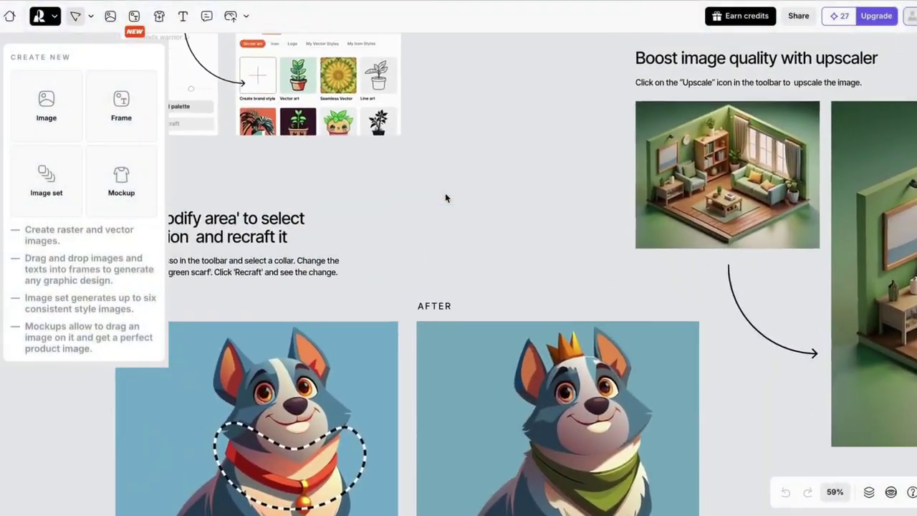
scroll(445, 197, up, 3)
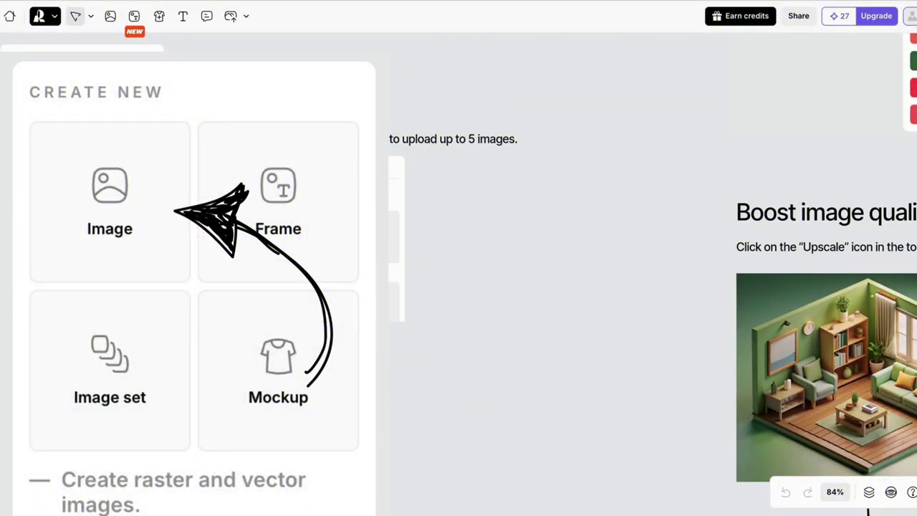
click(110, 202)
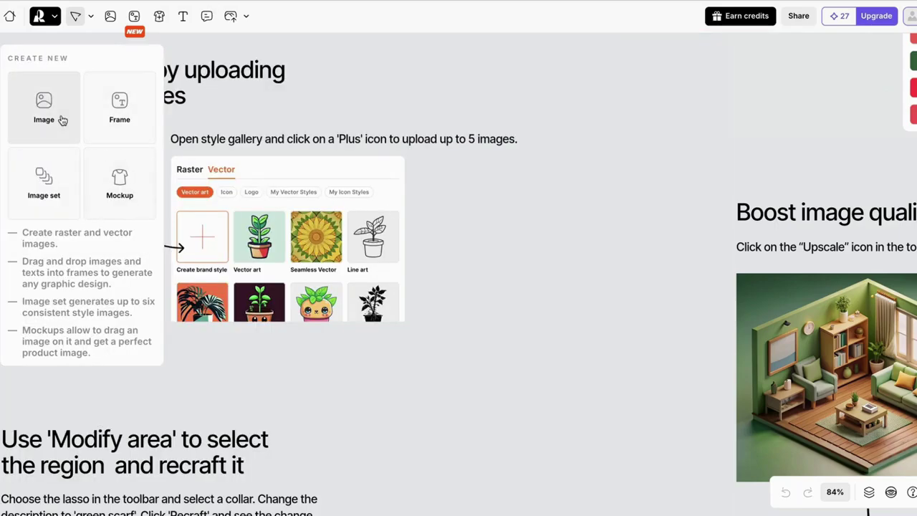
click(62, 121)
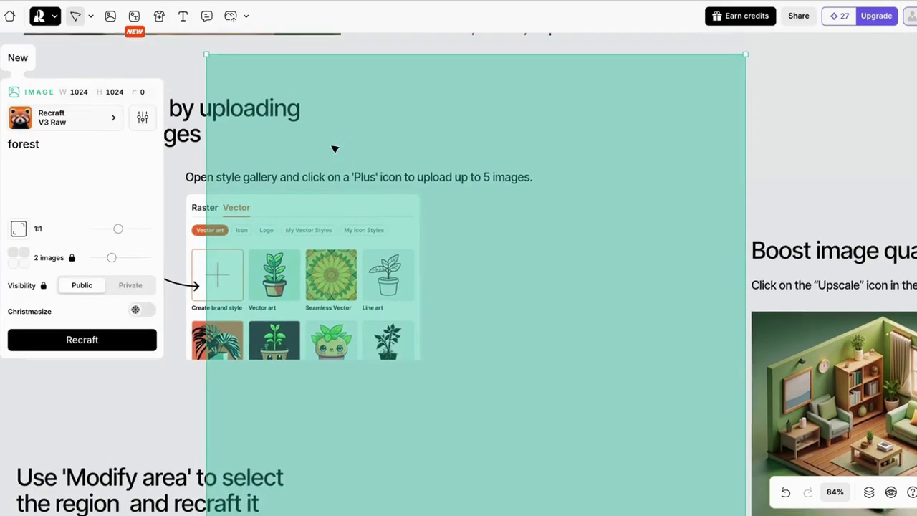
drag(207, 54, 518, 262)
drag(629, 342, 625, 176)
scroll(625, 176, right, 2)
scroll(624, 177, right, 2)
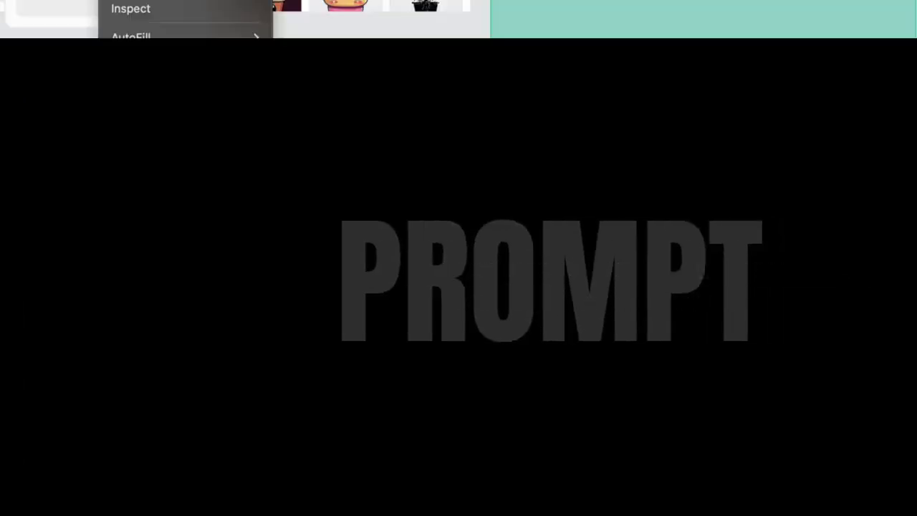
Set the new image's prompt to 'headline "PUTTING WORDS ON IMAGES", 3D Sans serif font on movie poster' and open its style gallery.
click(160, 341)
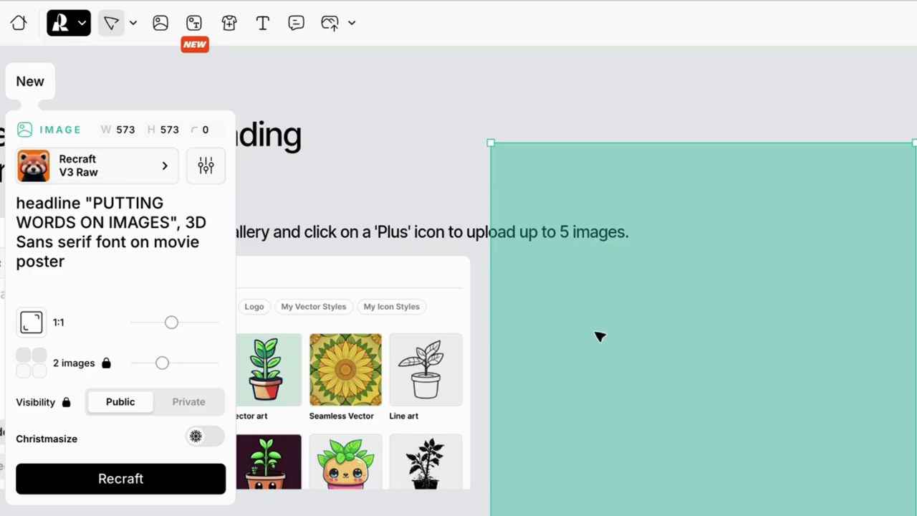
click(168, 171)
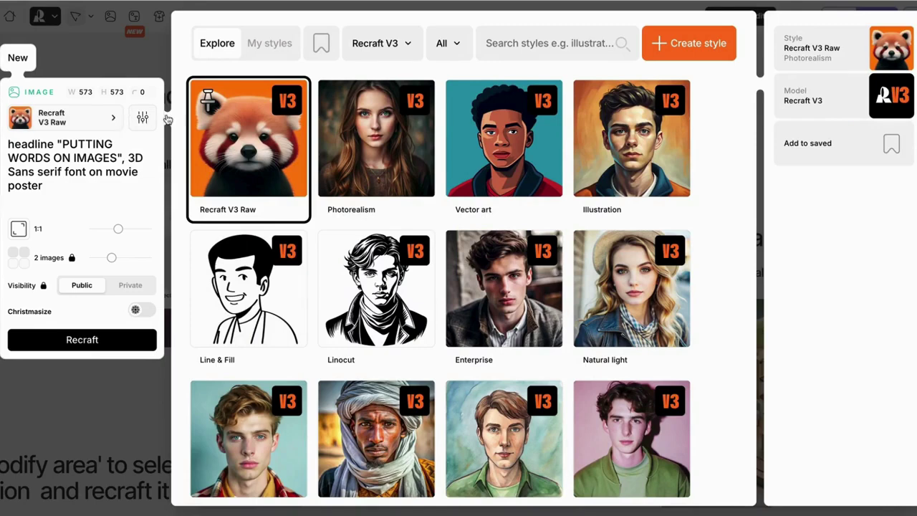
Create a custom style from five uploaded images, test it with the prompt "Red Panda" and add it to the saved styles.
mouse_move(408, 166)
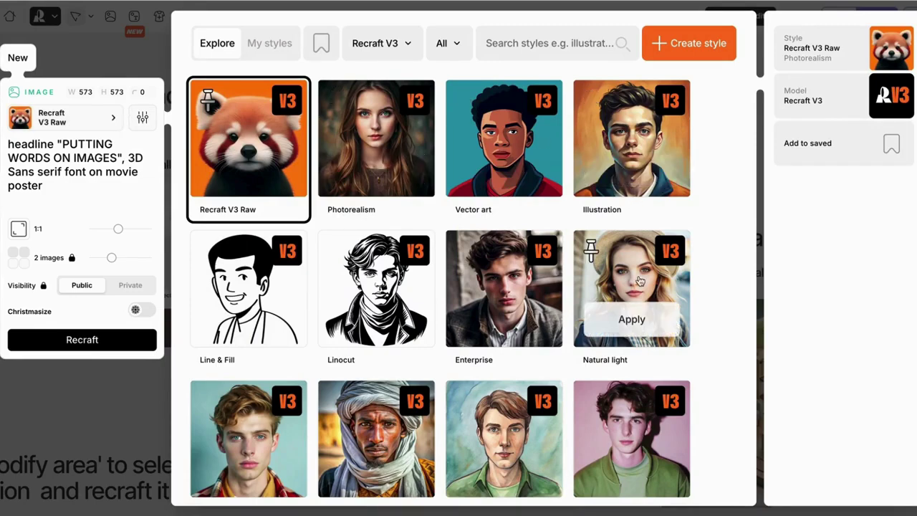
click(691, 44)
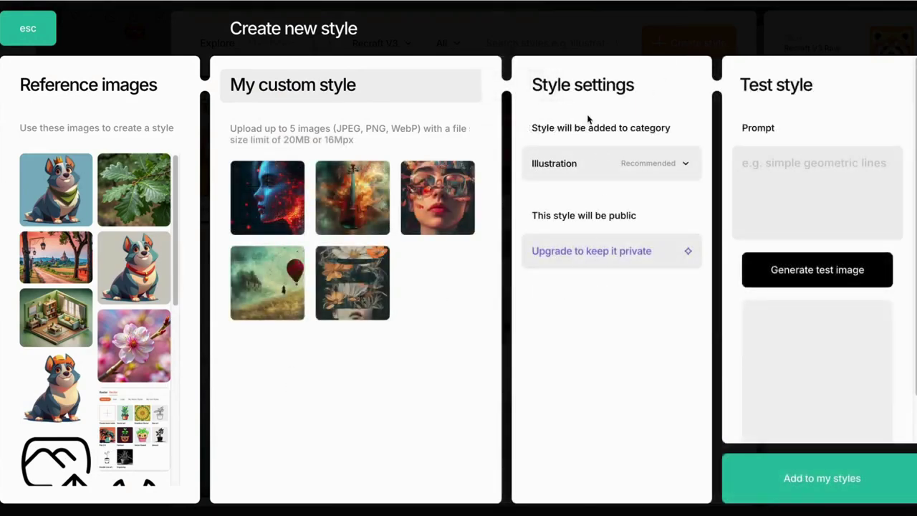
text(Red Panda)
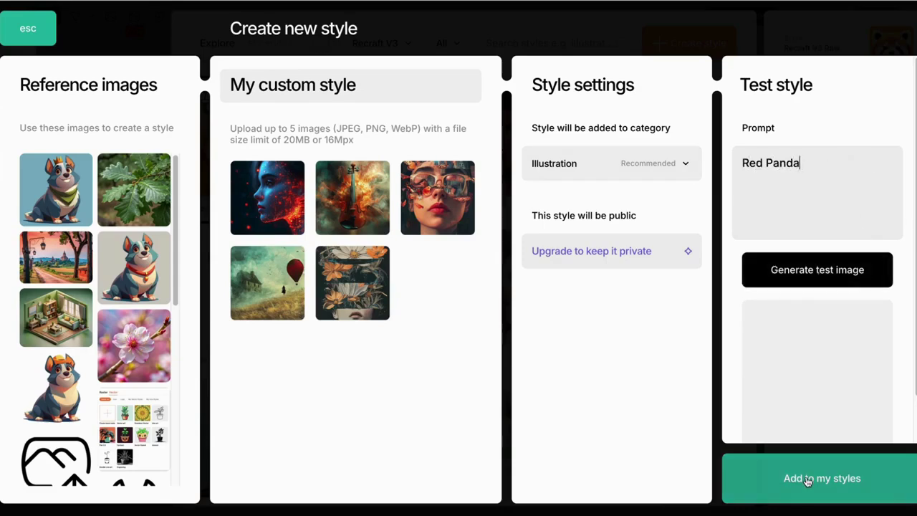
click(821, 269)
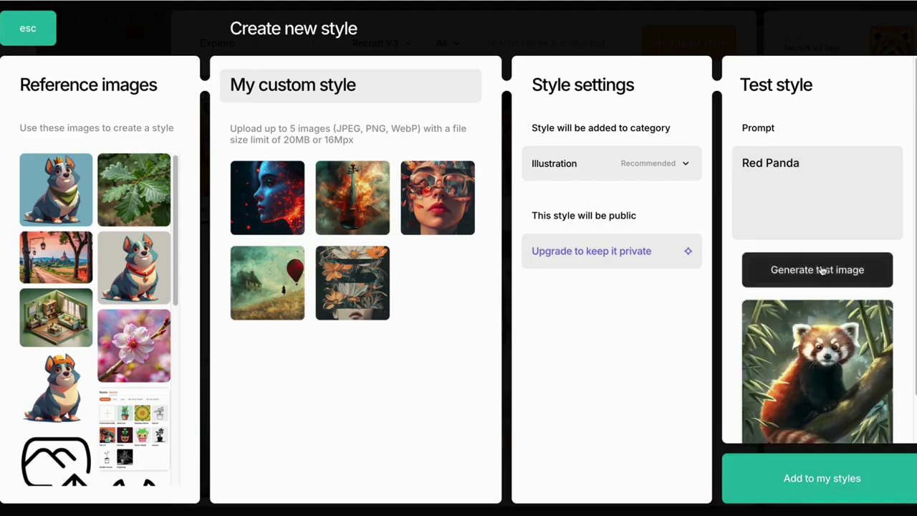
scroll(824, 340, down, 1)
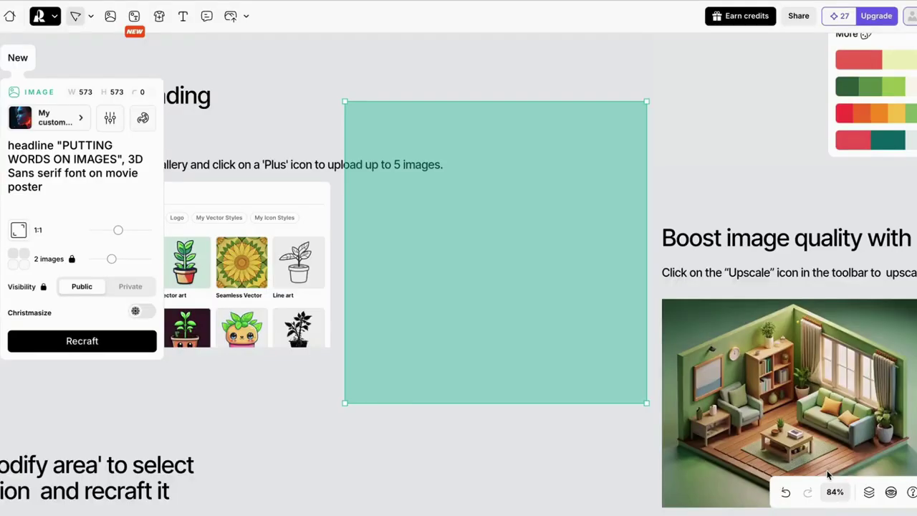
Generate the headline image in the custom style, compare both results and keep the one with the clapperboard and pale upper lettering.
click(78, 122)
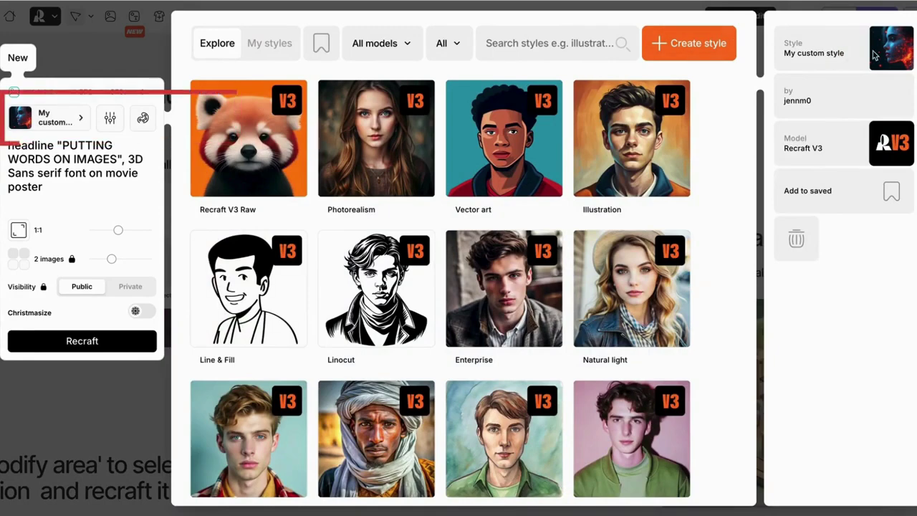
click(90, 198)
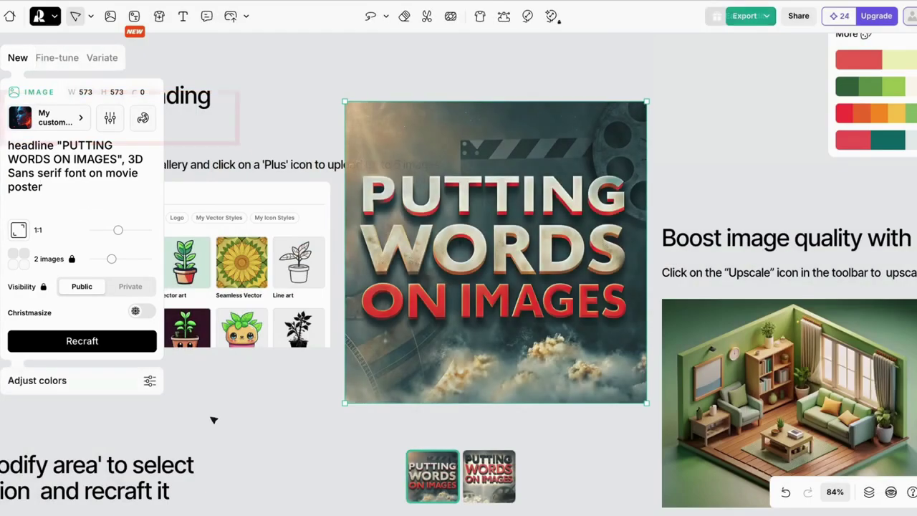
click(491, 483)
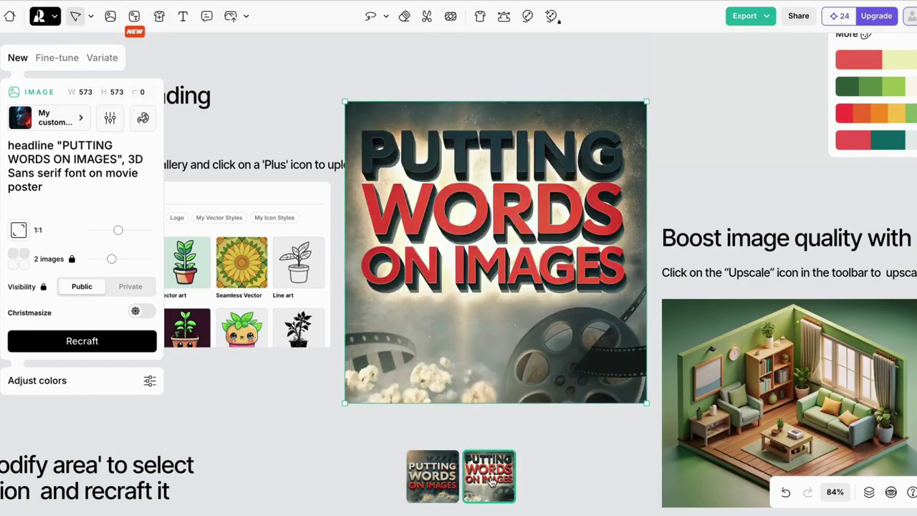
click(444, 478)
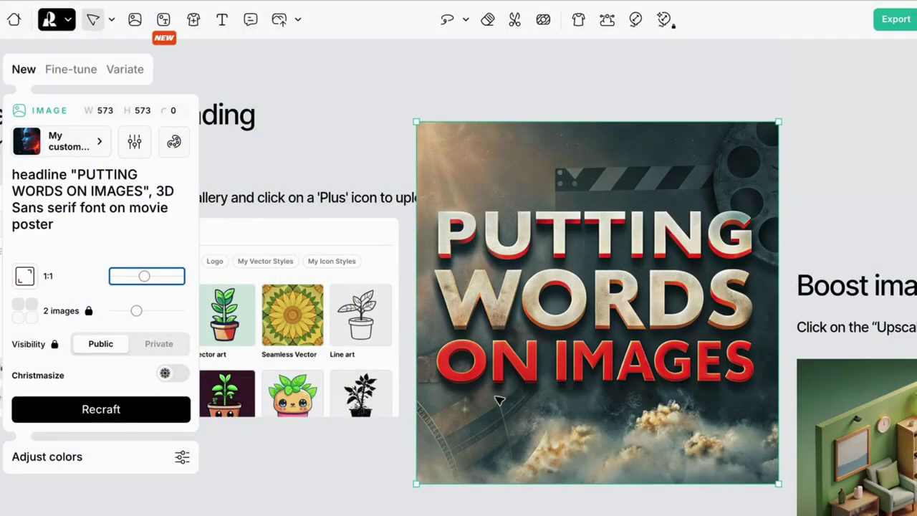
Generate 6:10 variations of the headline image and select the resulting poster with only the word "WORDS" in red.
drag(503, 376, 512, 367)
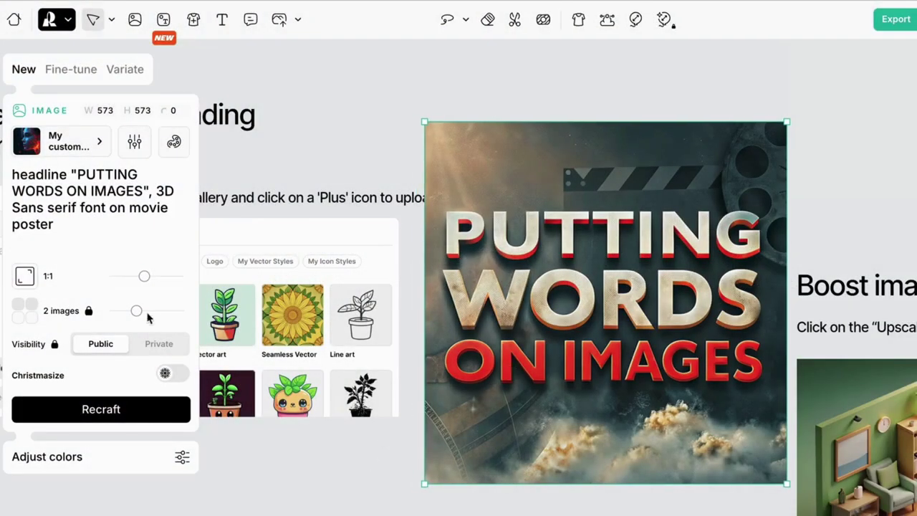
mouse_move(144, 276)
mouse_down()
mouse_move(182, 280)
mouse_move(114, 285)
mouse_move(145, 283)
mouse_up()
click(125, 72)
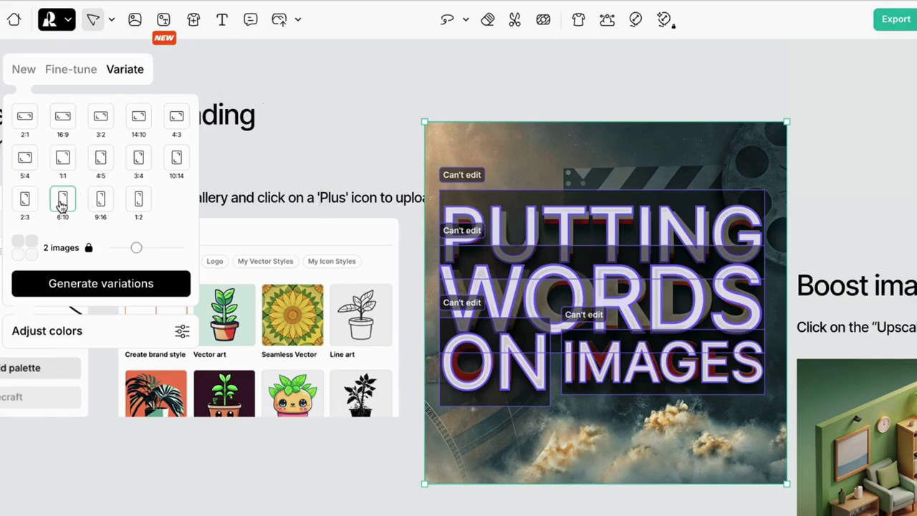
click(102, 284)
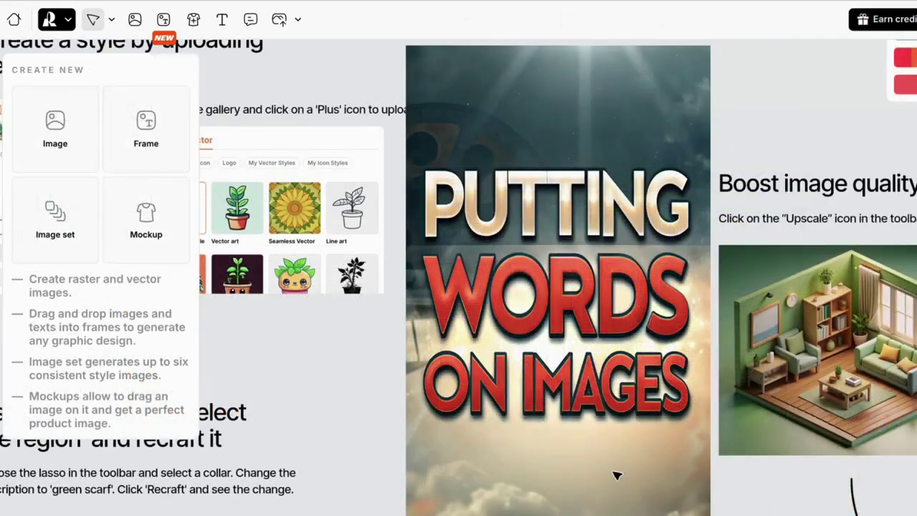
click(614, 471)
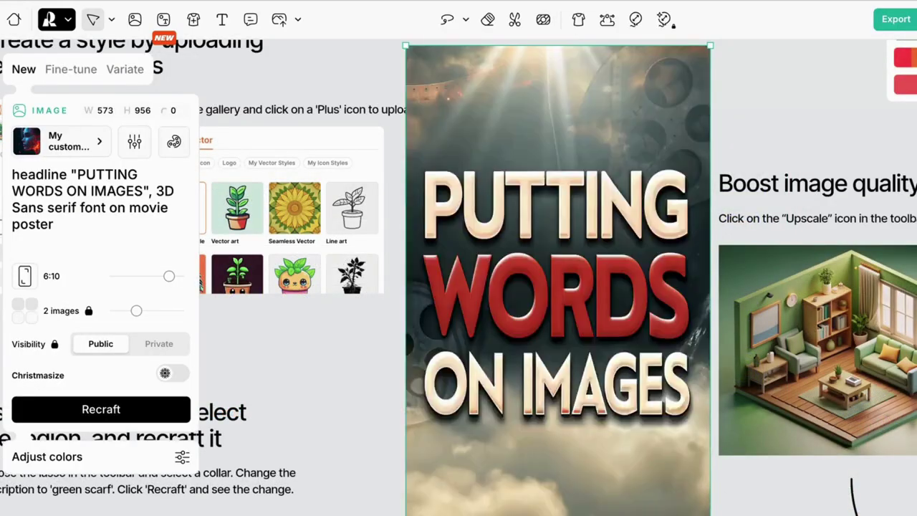
Copy the 6:10 headline poster and place it on an empty canvas.
key(Escape)
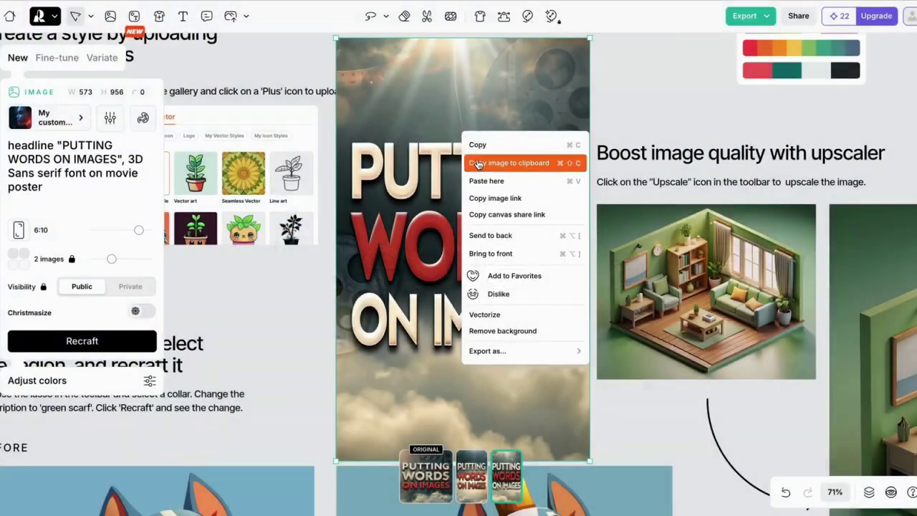
click(484, 147)
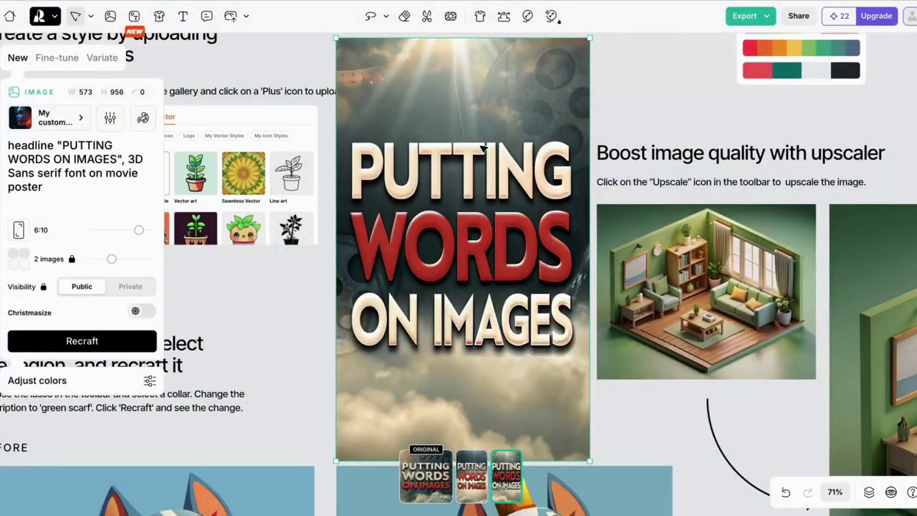
scroll(482, 258, down, 10)
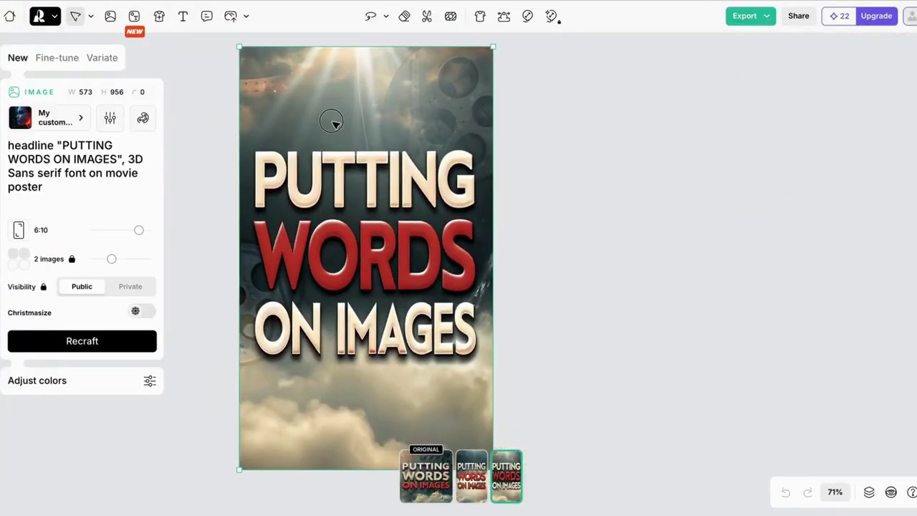
Fine-tune the poster with "action" added before "movie poster" and similarity set to "A little bit similar", and view the second result.
click(71, 66)
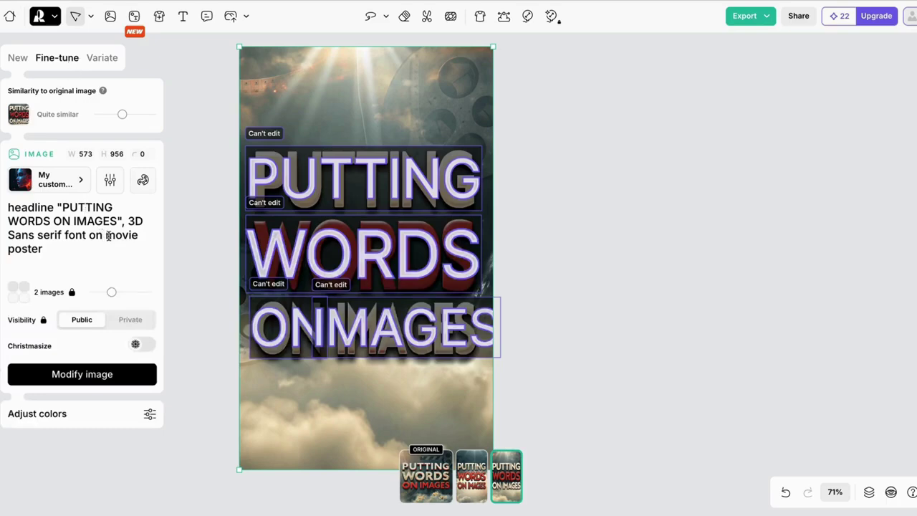
text(action)
drag(122, 115, 99, 115)
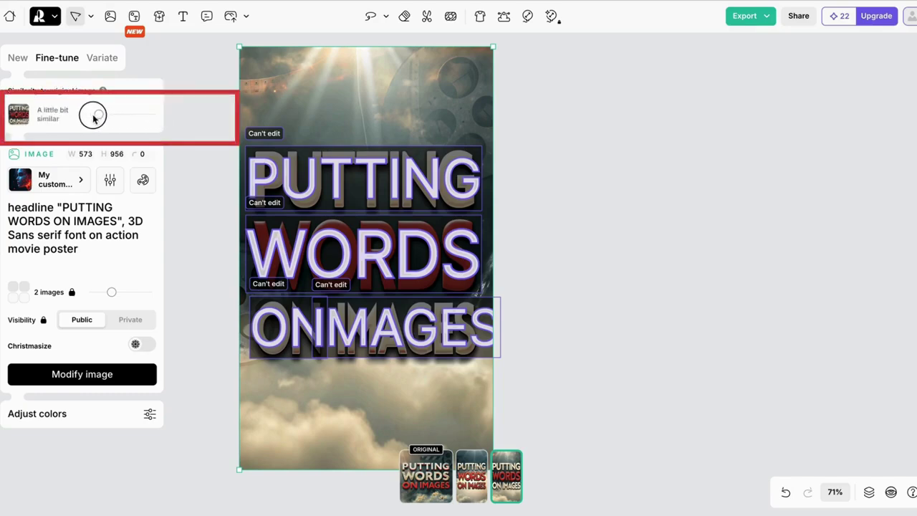
click(85, 377)
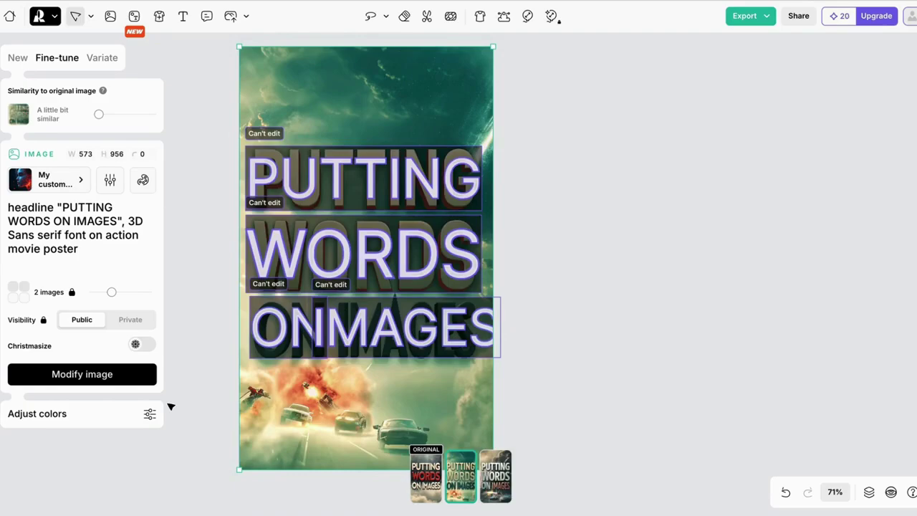
click(498, 486)
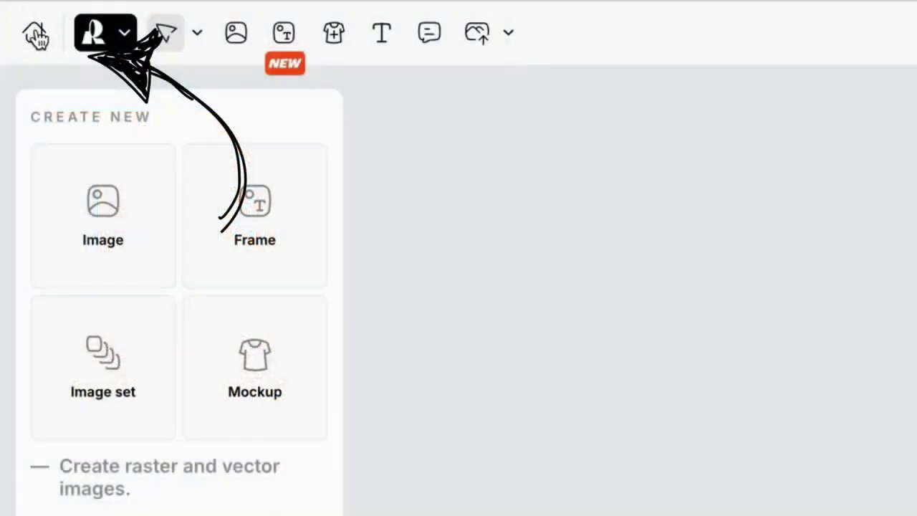
Create a new blank project from the projects page and add the blue-leaf frog image to its canvas.
click(36, 34)
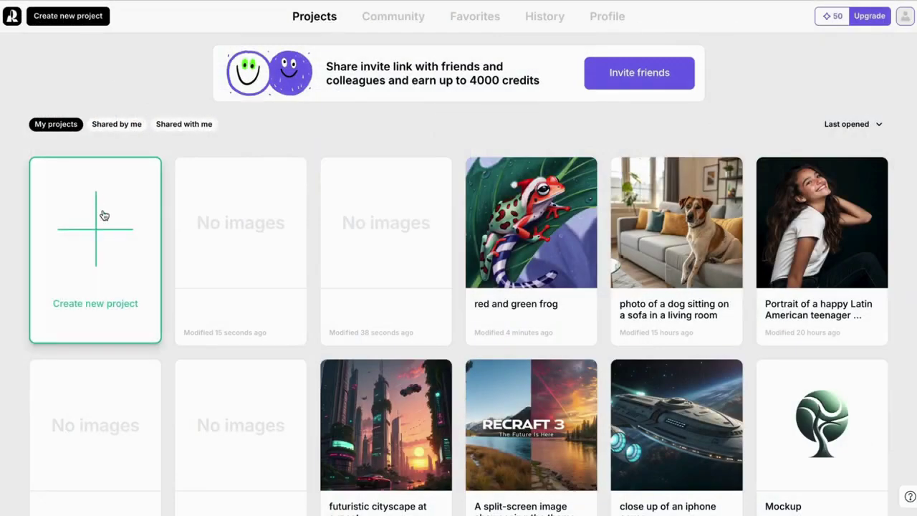
click(104, 215)
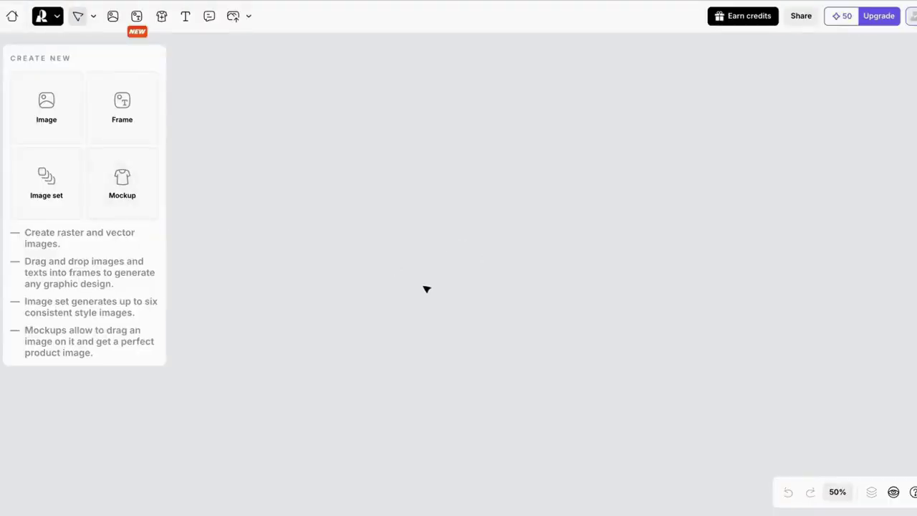
mouse_move(916, 5)
mouse_down()
mouse_move(598, 164)
mouse_move(466, 175)
mouse_up()
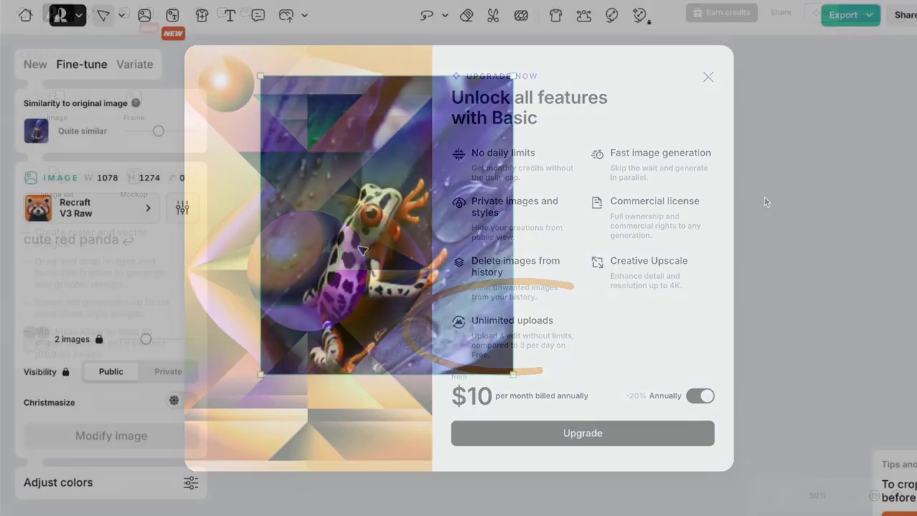
Duplicate the frog image, place the copy beside the original and shift its hue to green leaves and purple limbs.
right_click(358, 243)
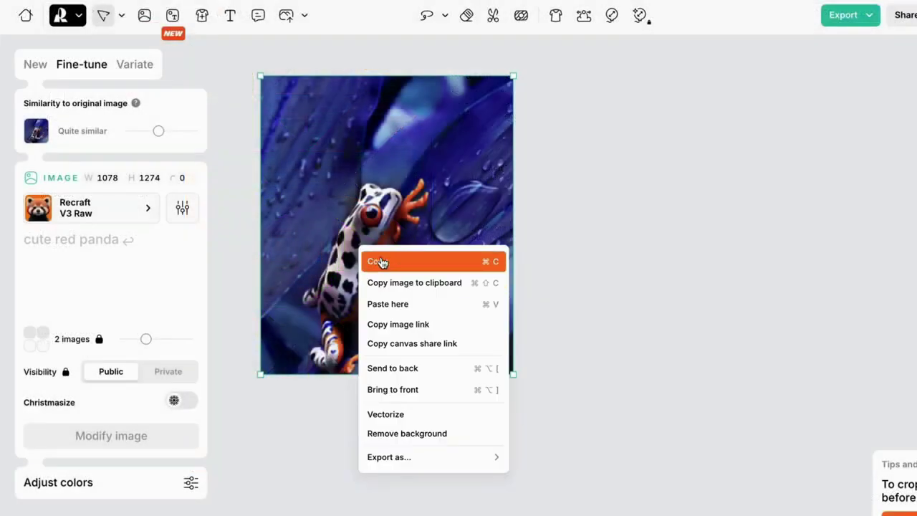
click(374, 261)
right_click(658, 166)
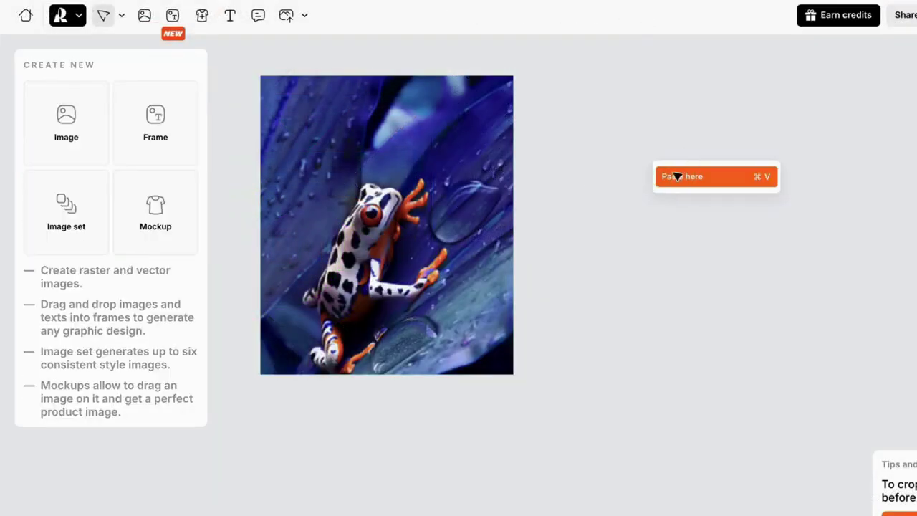
click(671, 174)
drag(671, 179, 619, 176)
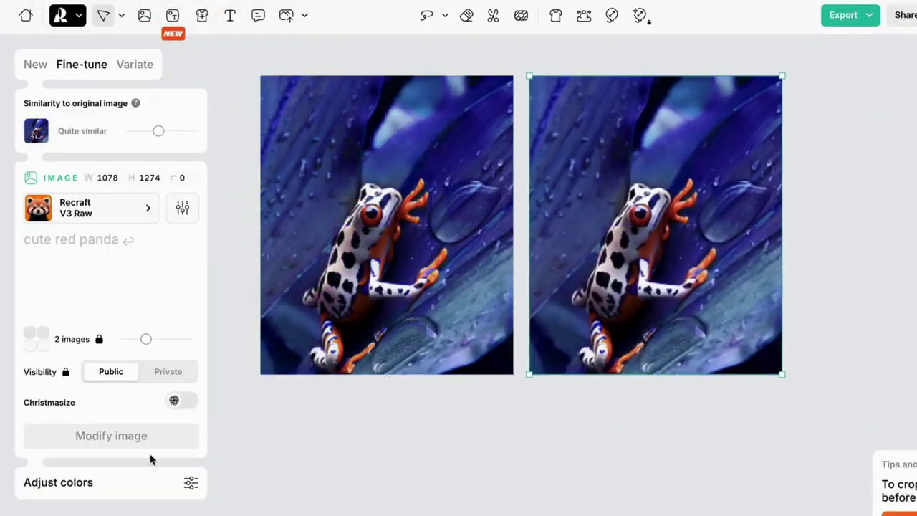
click(119, 484)
drag(111, 185, 63, 192)
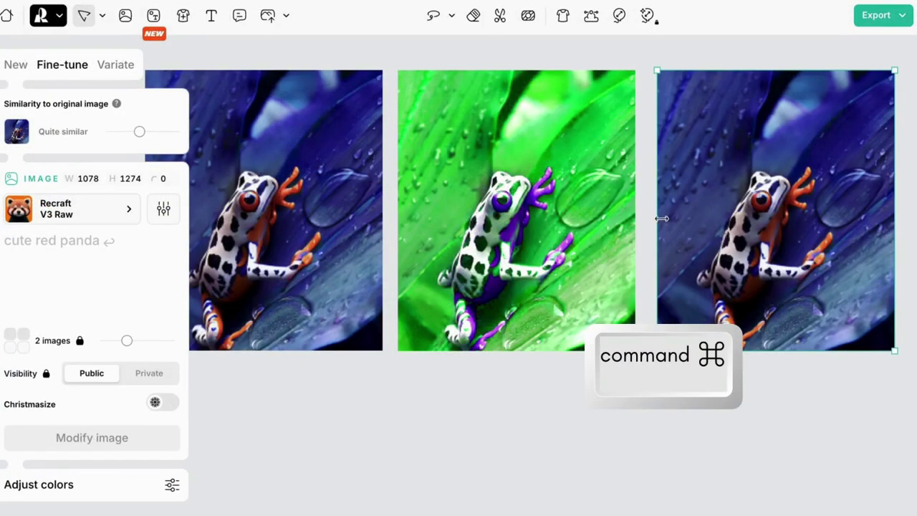
Crop the upper part of the third frog image down to just above the frog.
mouse_move(662, 218)
mouse_down()
mouse_move(681, 217)
mouse_move(657, 218)
mouse_up()
drag(761, 76, 781, 143)
key(Escape)
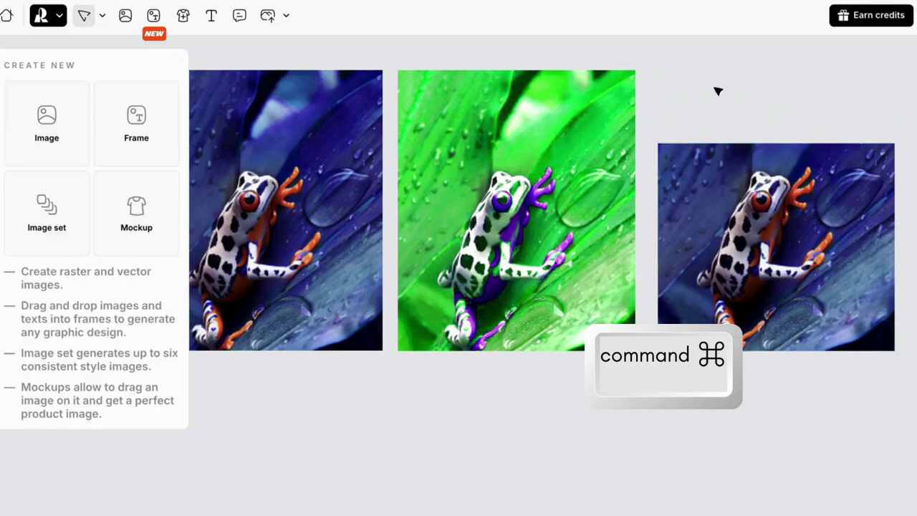
click(212, 15)
click(666, 119)
text(command)
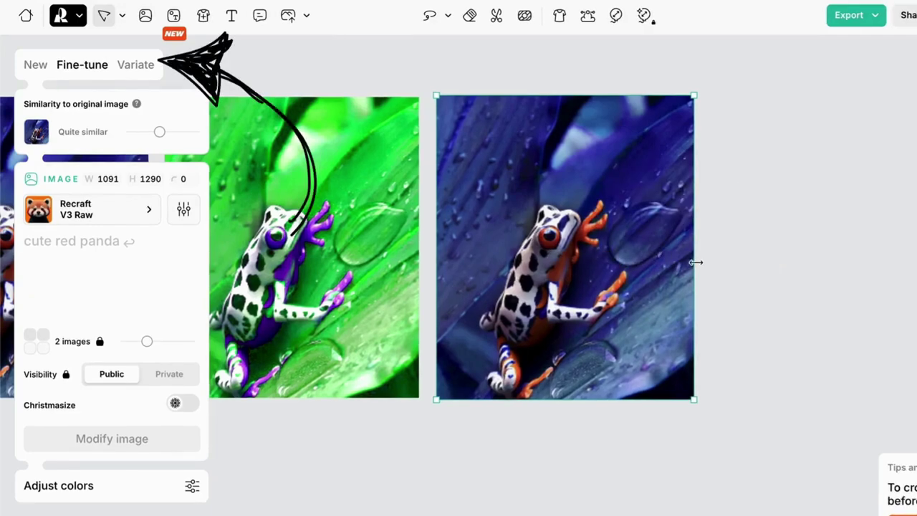
Generate 5:4 variations of the third frog image, align the result with the green copy and scale it to the same height.
click(142, 69)
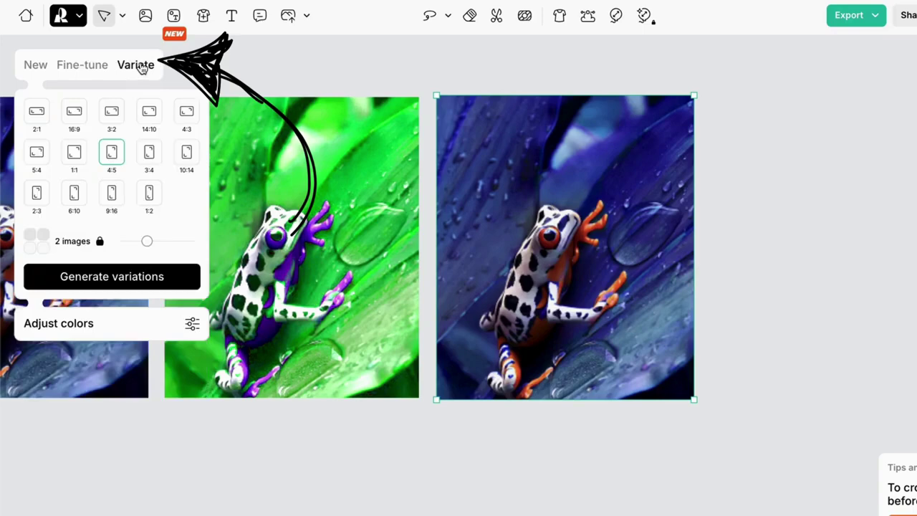
click(38, 154)
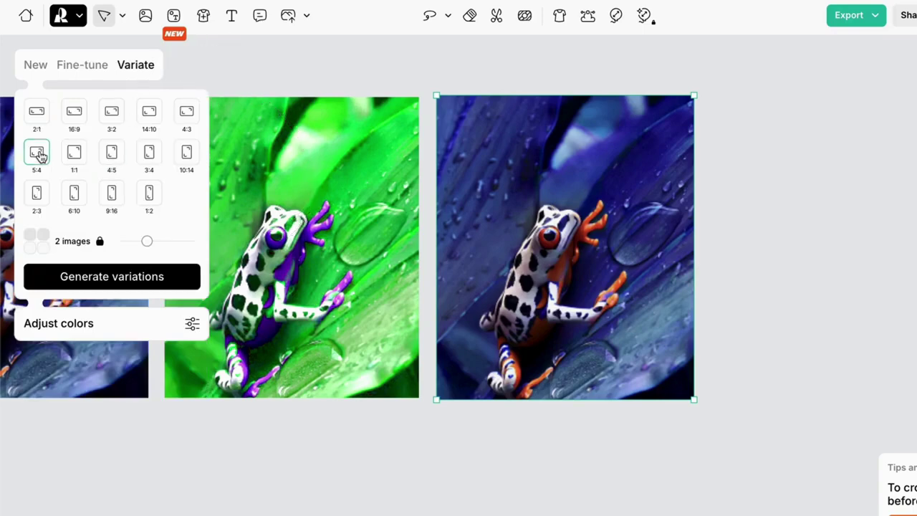
click(123, 280)
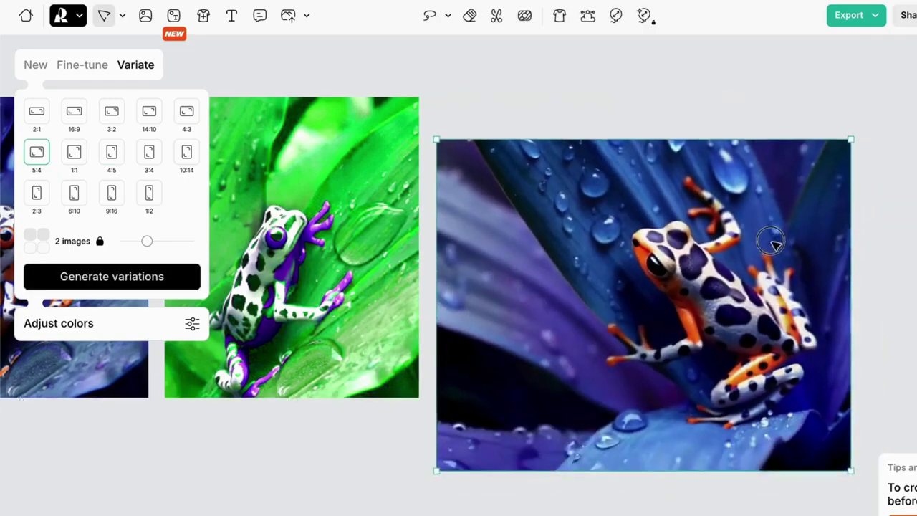
drag(773, 244, 772, 208)
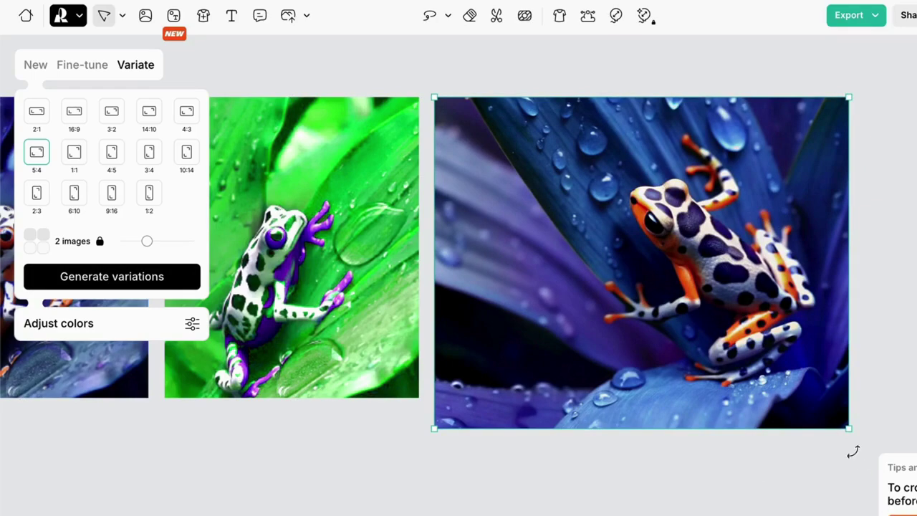
drag(848, 430, 810, 376)
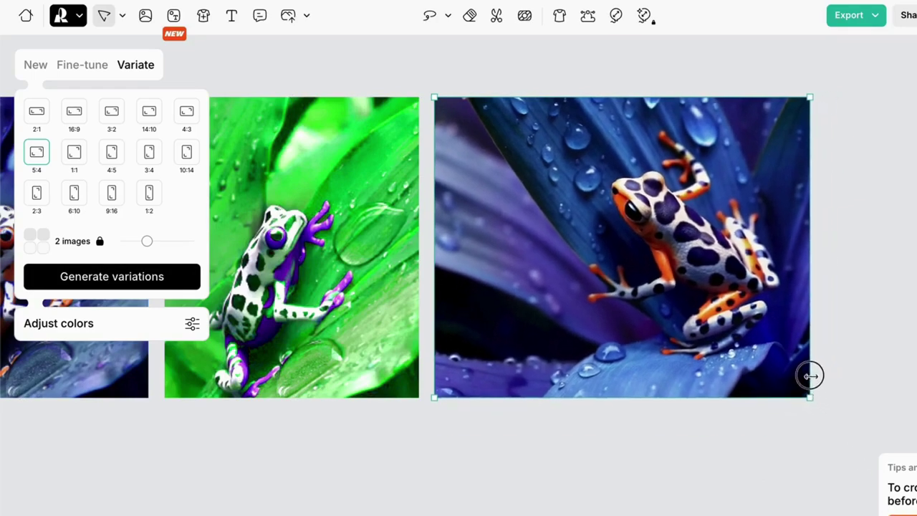
click(804, 467)
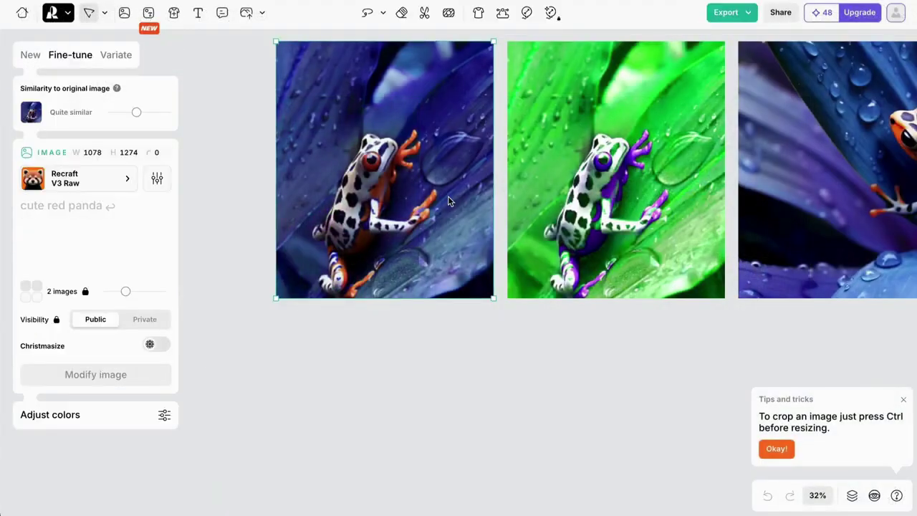
Duplicate the original blue-leaf frog image and align the copy directly below it.
right_click(448, 195)
click(473, 220)
scroll(404, 371, down, 5)
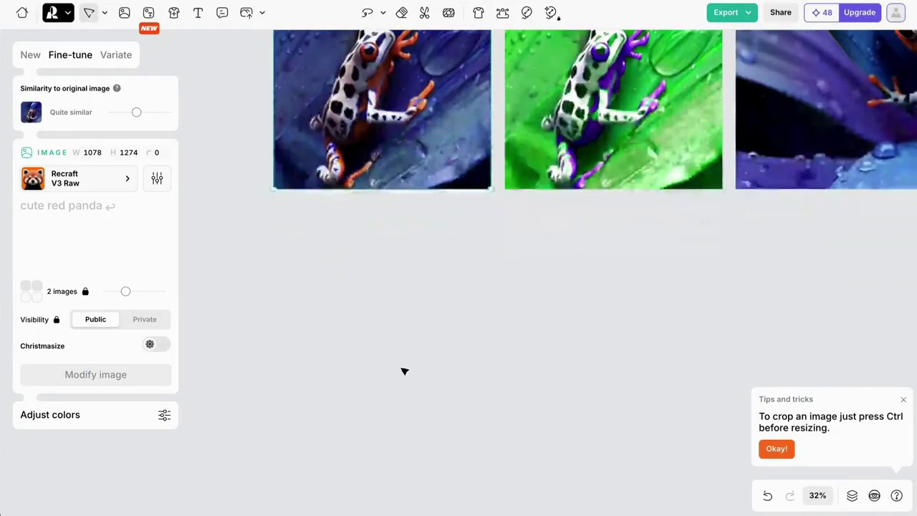
right_click(363, 237)
click(381, 255)
drag(440, 276, 358, 233)
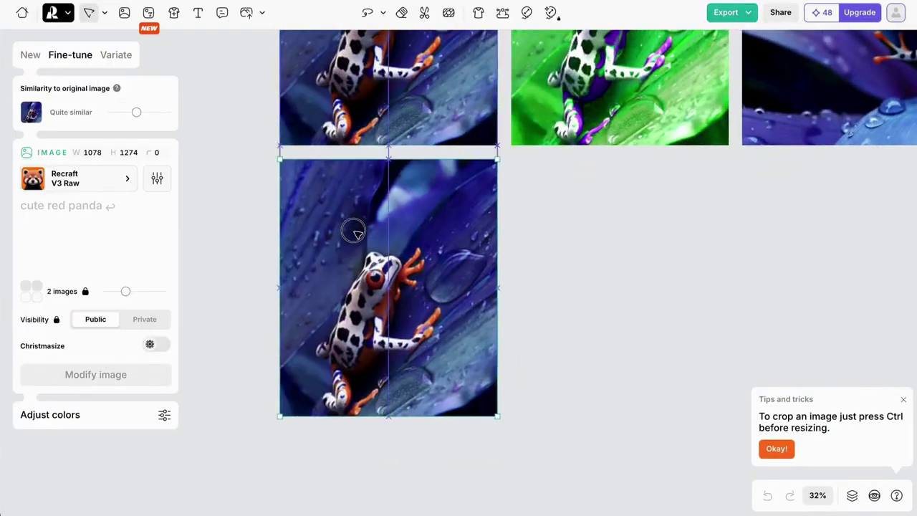
Fine-tune the lower frog copy with the prompt "red eyed tree frog".
click(136, 204)
text(red eyed tree frog)
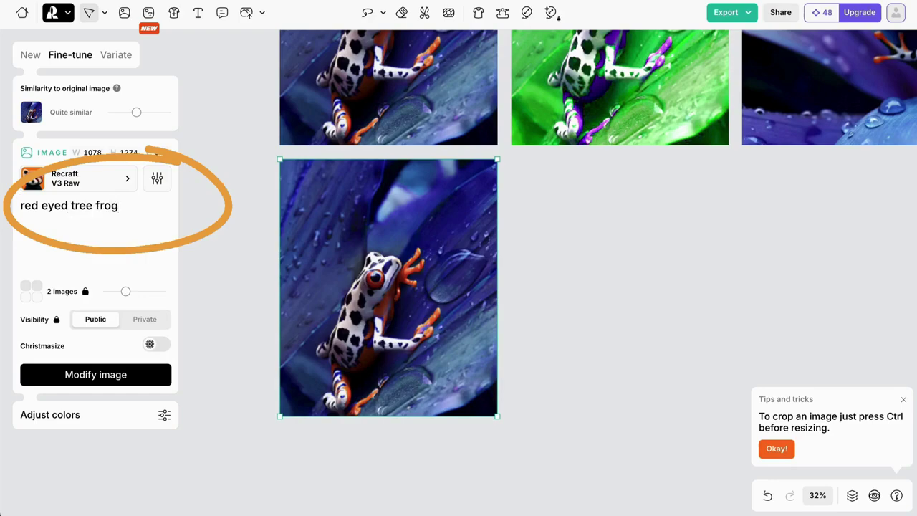
key(Return)
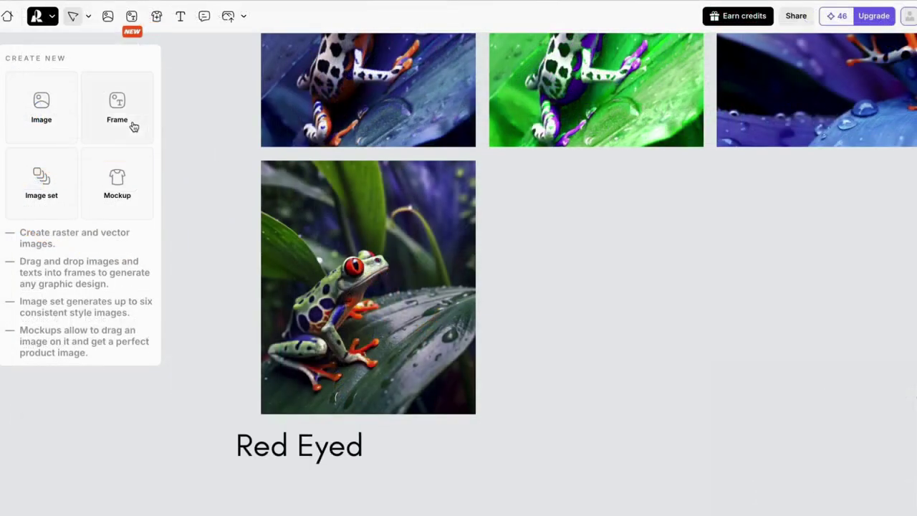
text(Tree frog)
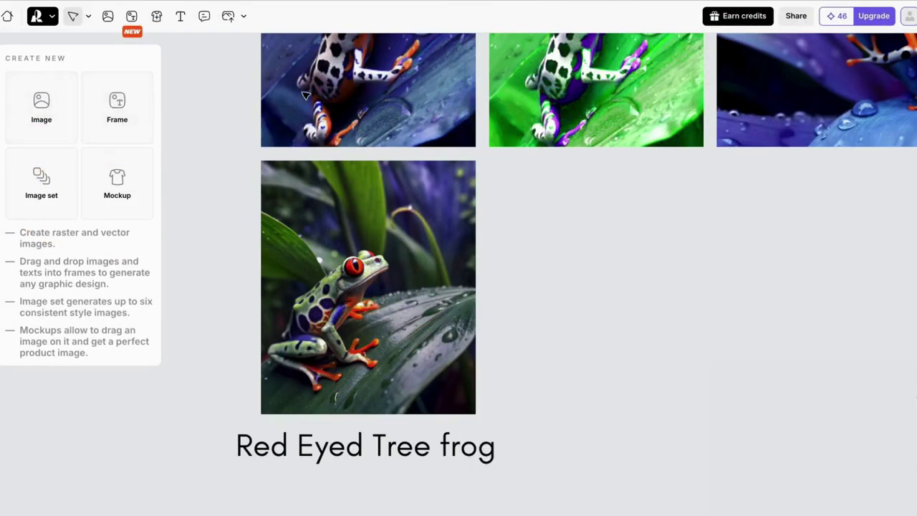
Remove the background from another copy of the original frog, aligned beside the red-eyed tree frog image.
click(306, 94)
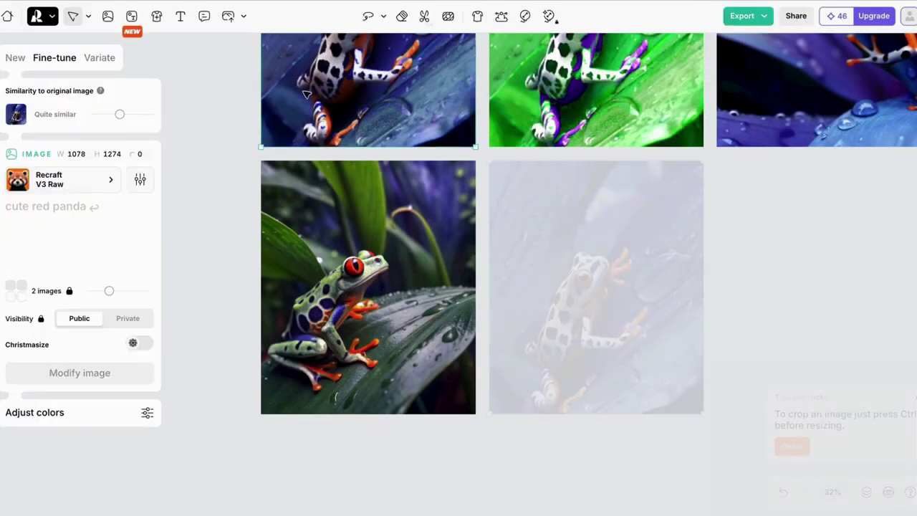
click(425, 16)
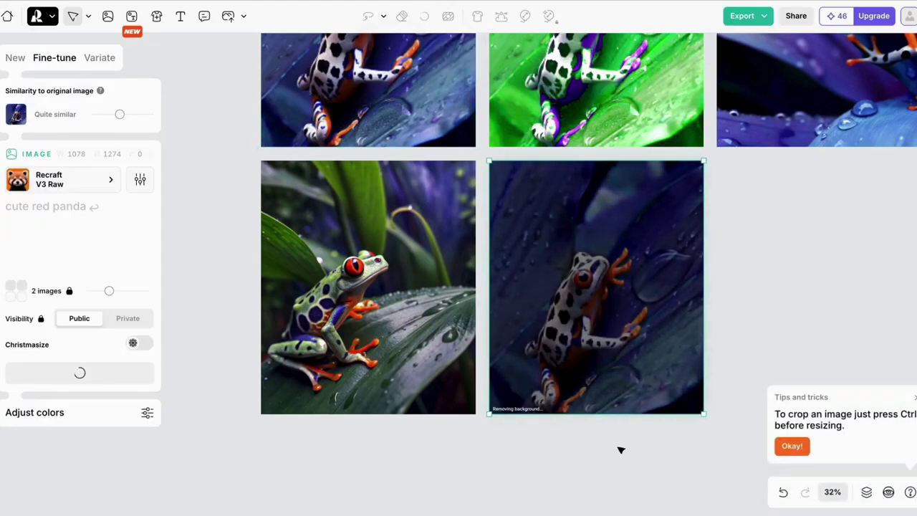
mouse_move(588, 375)
mouse_down()
mouse_move(660, 345)
mouse_move(590, 370)
mouse_up()
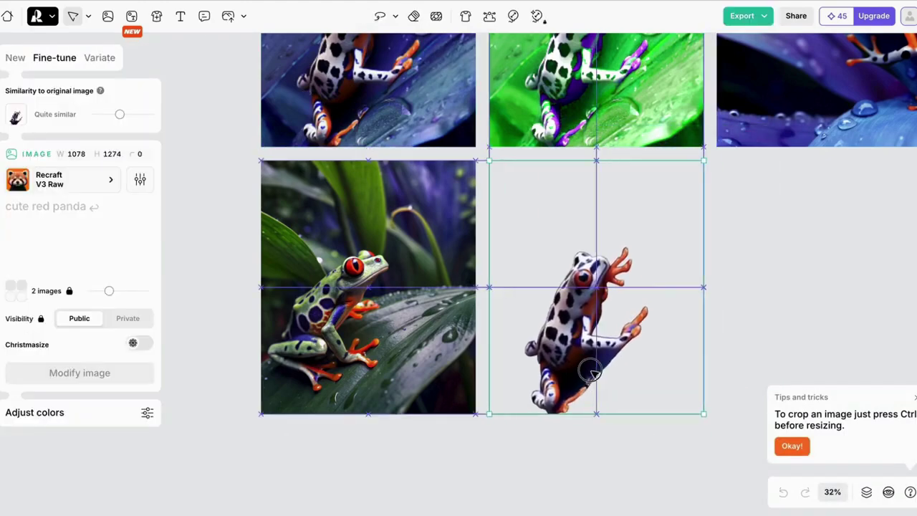
click(646, 461)
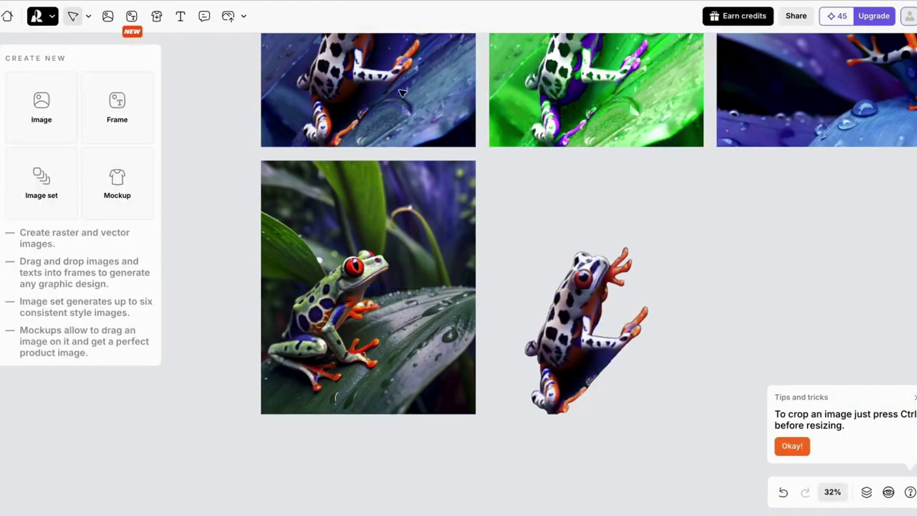
Change the background of the second cut-out frog using the prompt "frog in pond" and compare the generated results.
right_click(403, 94)
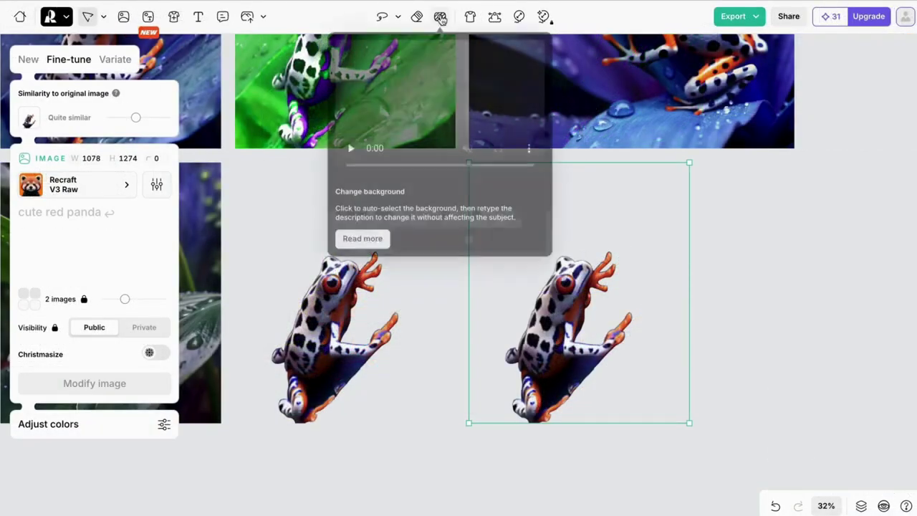
click(441, 19)
click(91, 162)
text(frog in pond)
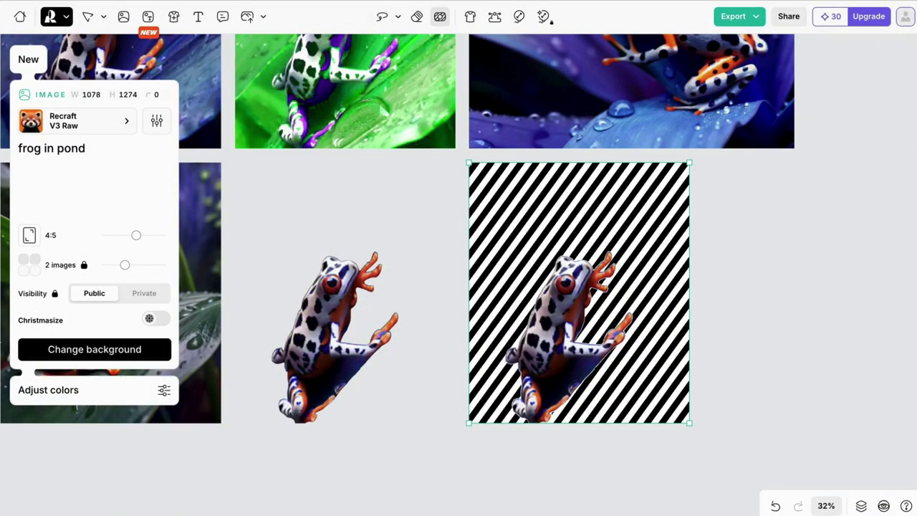
click(127, 351)
click(514, 504)
click(467, 503)
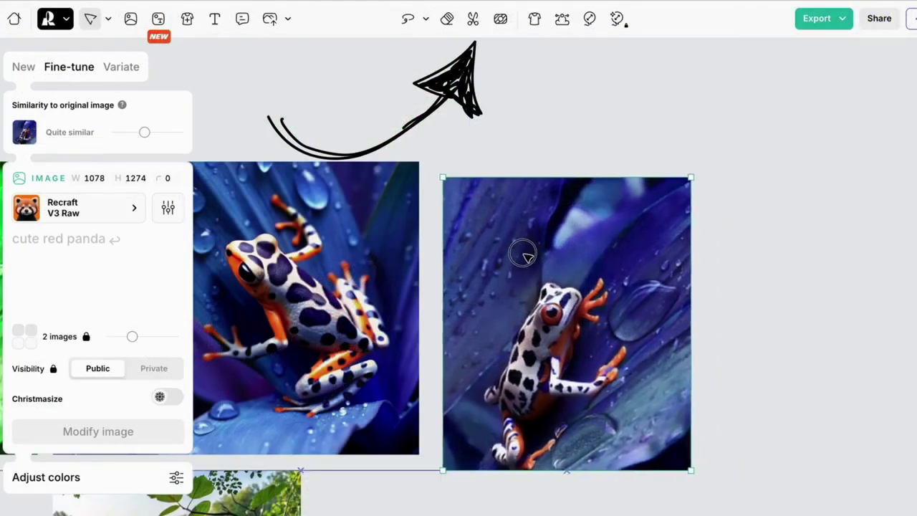
Align a fresh copy of the original frog with the end of the upper row and vectorize it.
drag(520, 250, 527, 243)
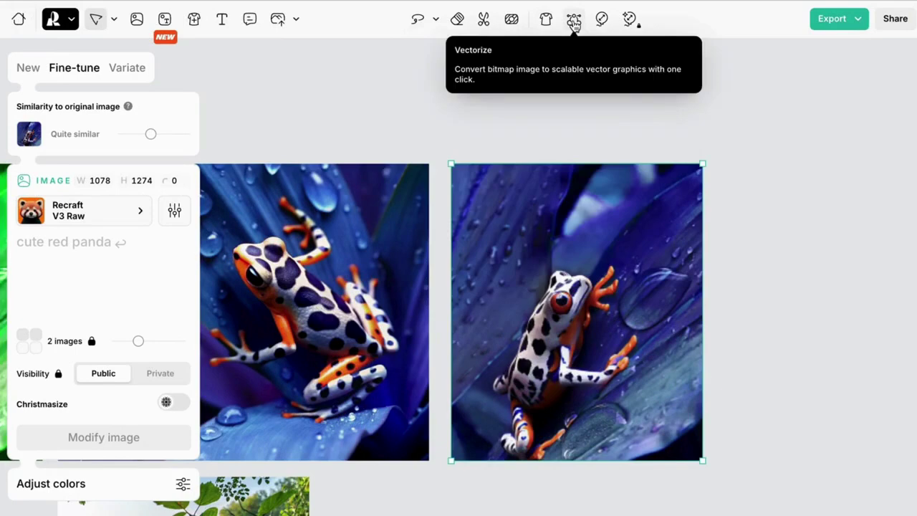
click(574, 21)
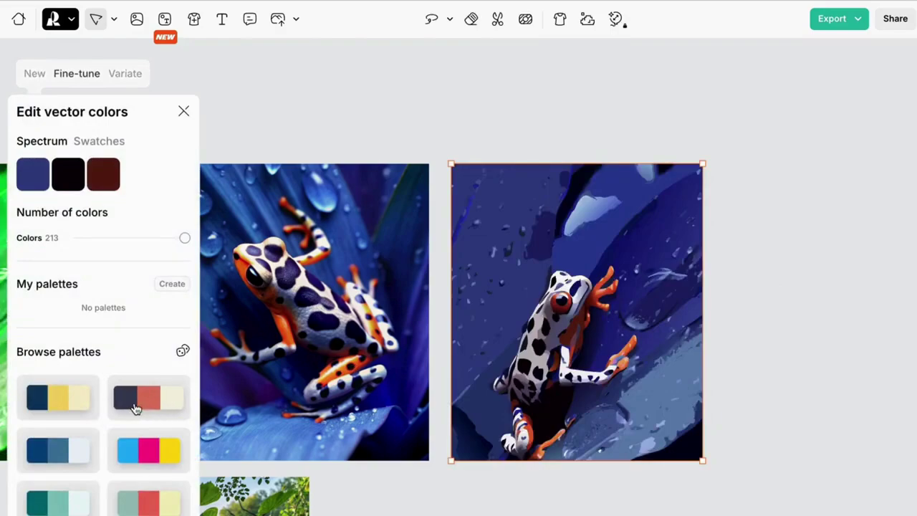
Try several ready-made color palettes on the vectorized frog image.
click(149, 451)
click(68, 452)
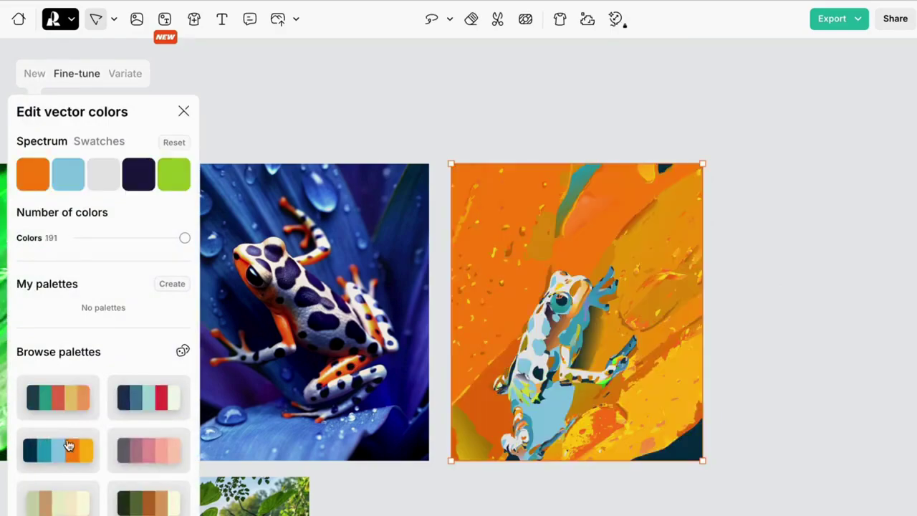
click(67, 399)
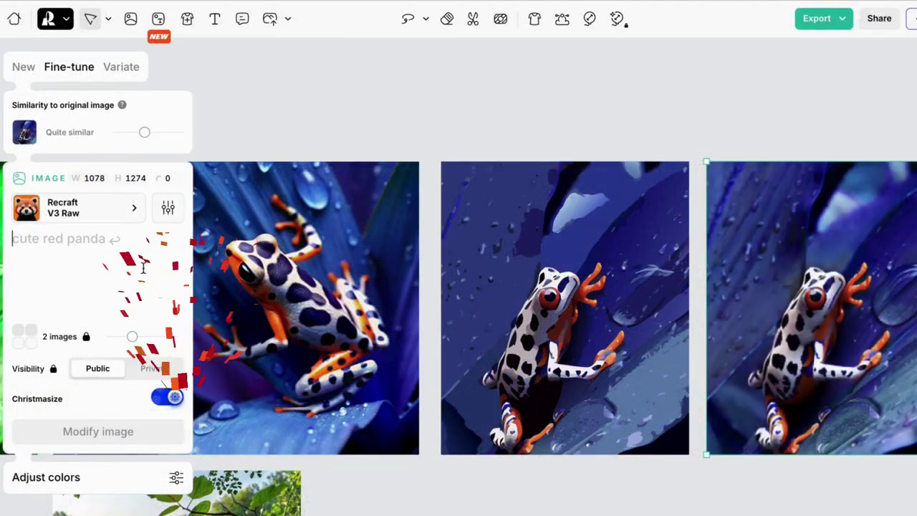
Modify the frog copy beside the vectorized image with the prompt "frog" and Christmasize enabled.
text(frog)
key(Return)
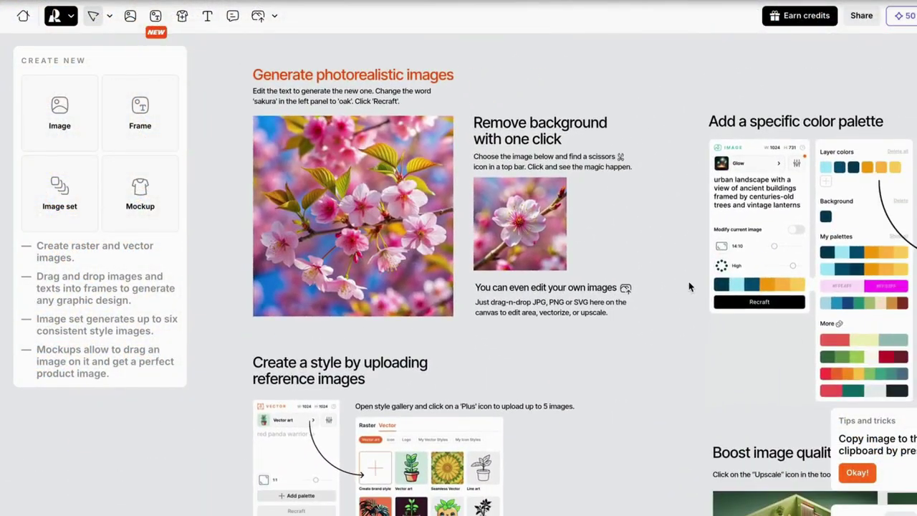
click(516, 242)
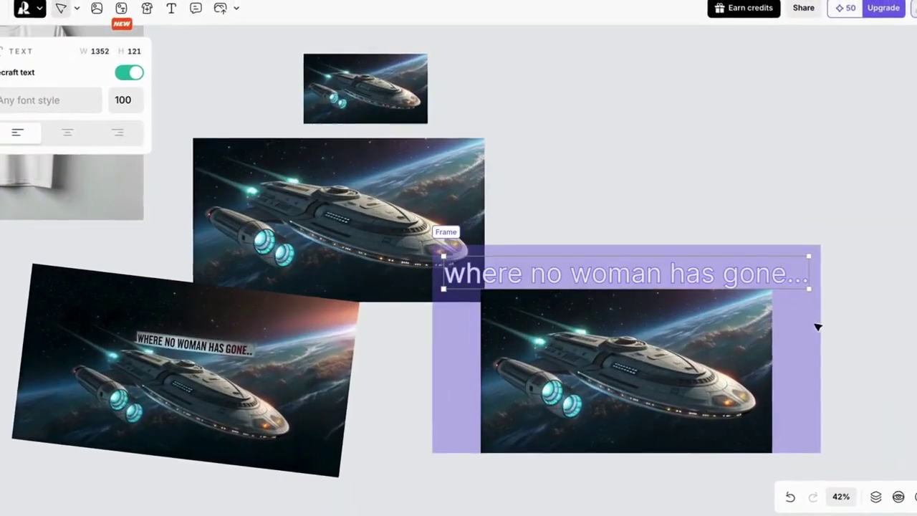
Draw a new frame of about 1295 by 596 above the existing one and move the headline text and spaceship image into it.
click(793, 347)
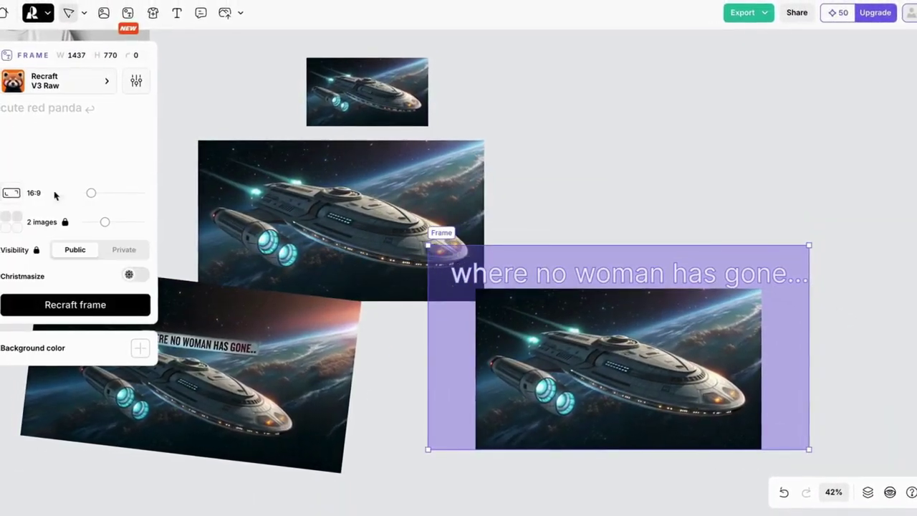
drag(507, 51, 856, 213)
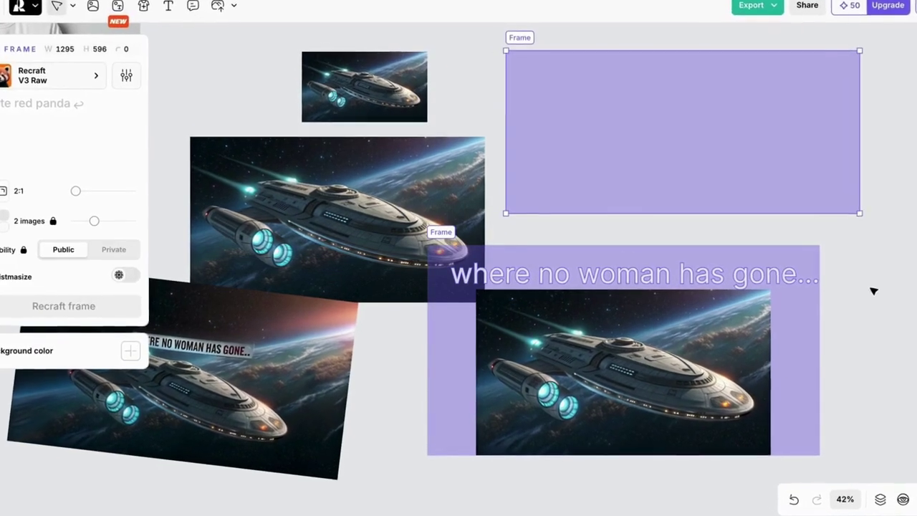
click(640, 278)
drag(645, 280, 699, 85)
drag(668, 298, 730, 137)
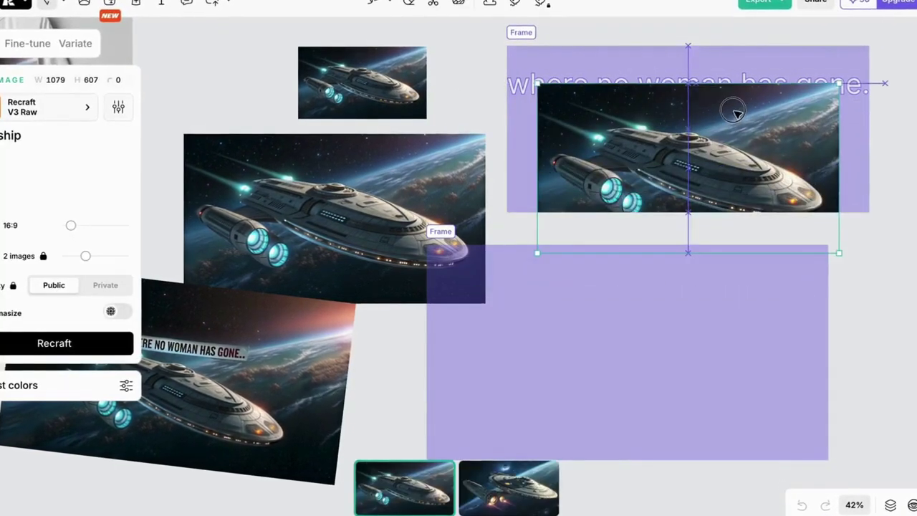
click(590, 106)
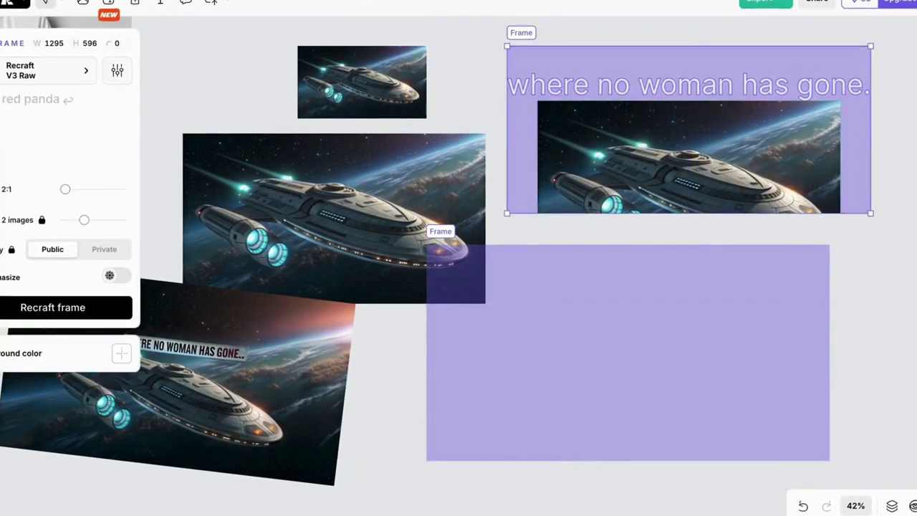
Reposition the spaceship design on the chest of the white T-shirt mockup.
scroll(190, 369, left, 5)
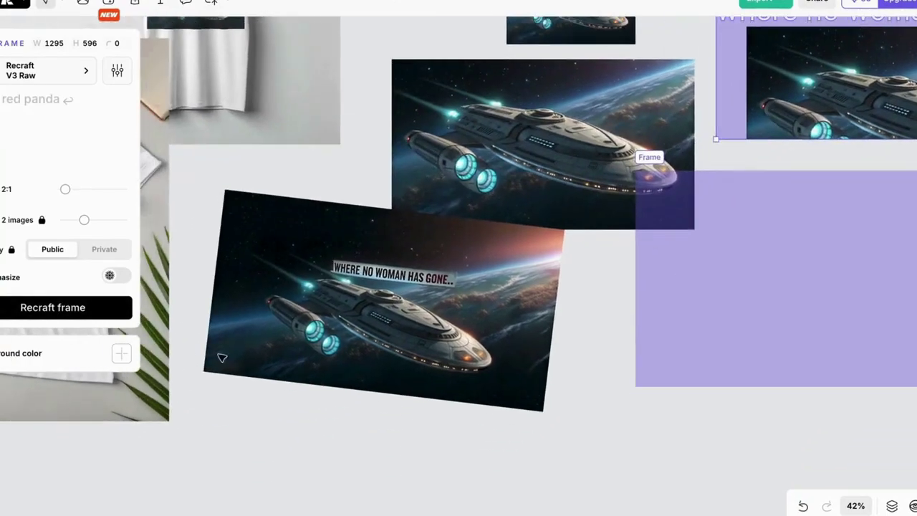
scroll(190, 370, up, 4)
scroll(319, 326, left, 1)
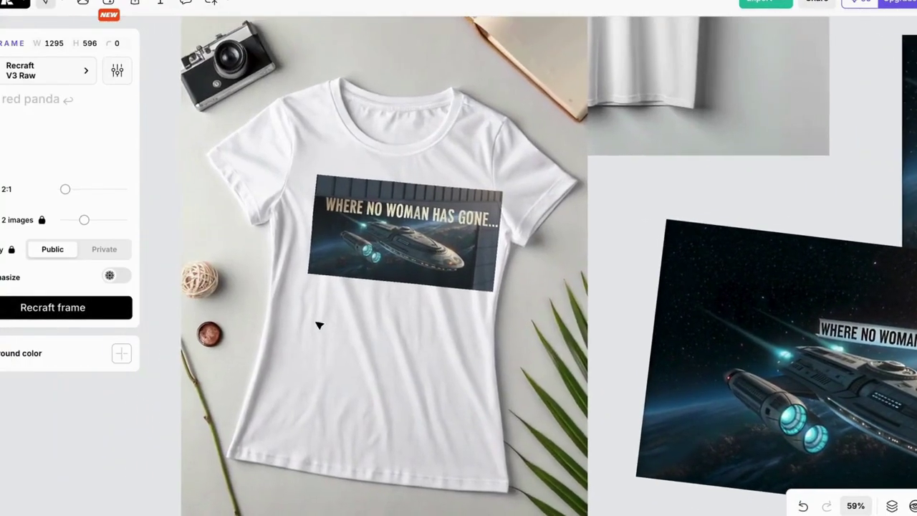
scroll(319, 325, up, 4)
drag(381, 230, 362, 208)
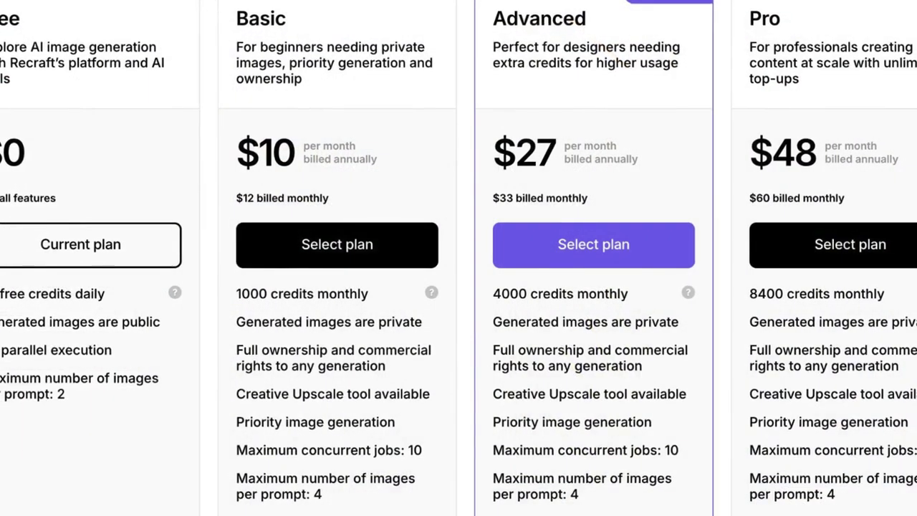